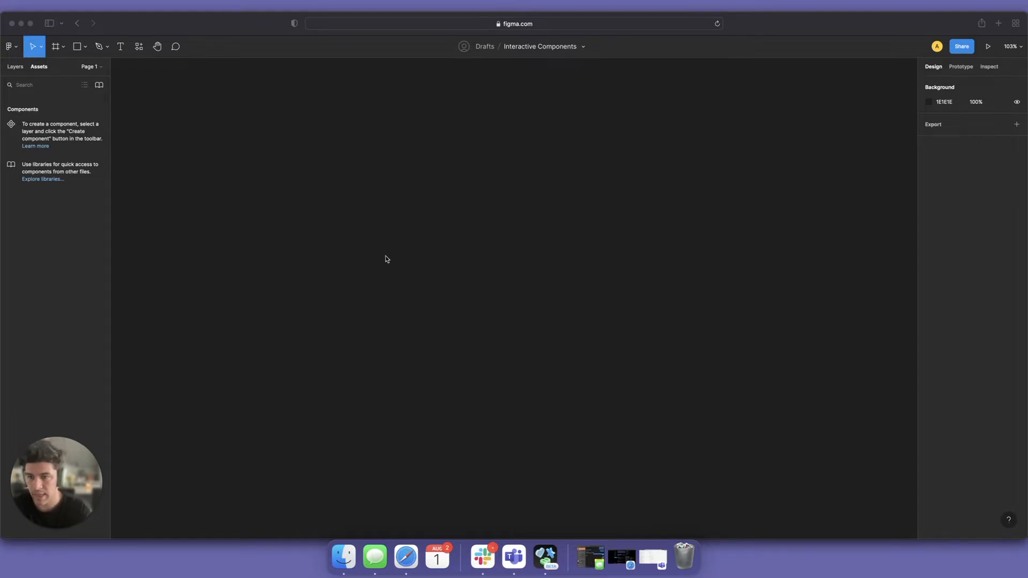
# Draw a frame on the empty canvas and set its size to 280 × 54.
pyautogui.click(342, 194)
pyautogui.press('f')
pyautogui.moveTo(354, 199)
pyautogui.mouseDown()
pyautogui.moveTo(413, 222)
pyautogui.moveTo(491, 227)
pyautogui.mouseUp()
pyautogui.click(956, 135)
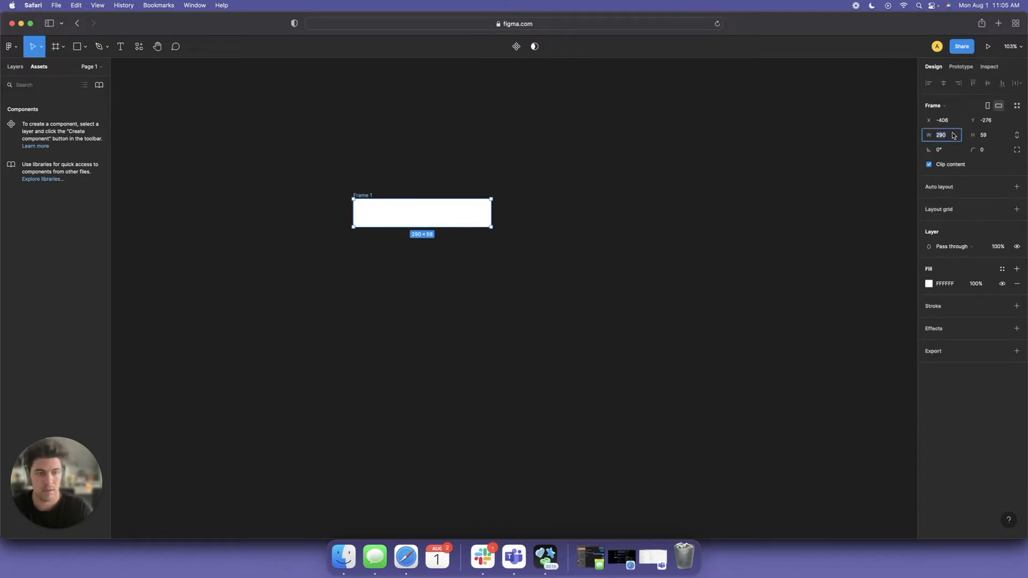
pyautogui.write('280')
pyautogui.press('Tab')
pyautogui.write('54')
pyautogui.press('Return')
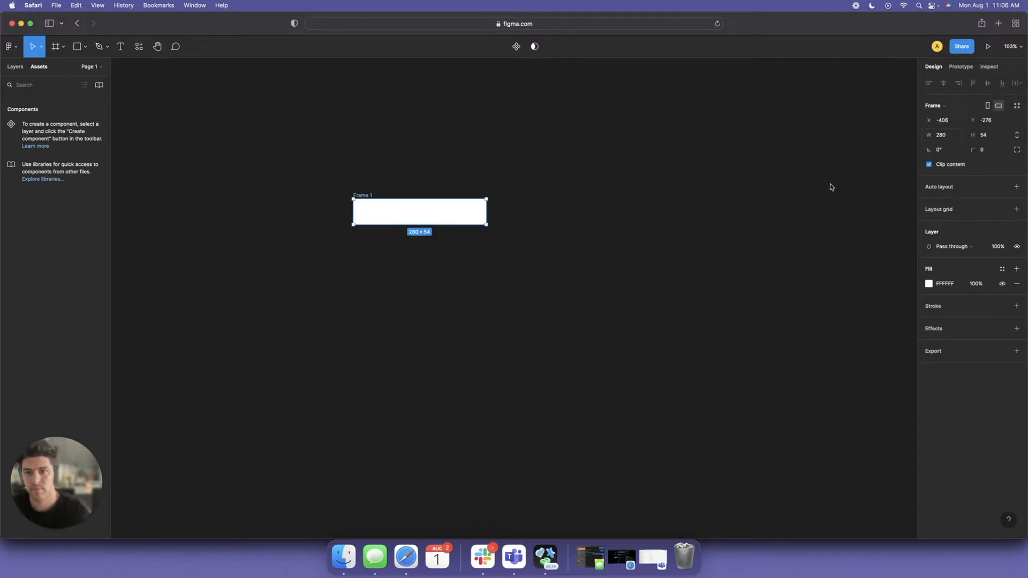
# Add the text "Interactive Components" inside the frame.
pyautogui.click(314, 262)
pyautogui.hotkey('shift', '1')
pyautogui.press('t')
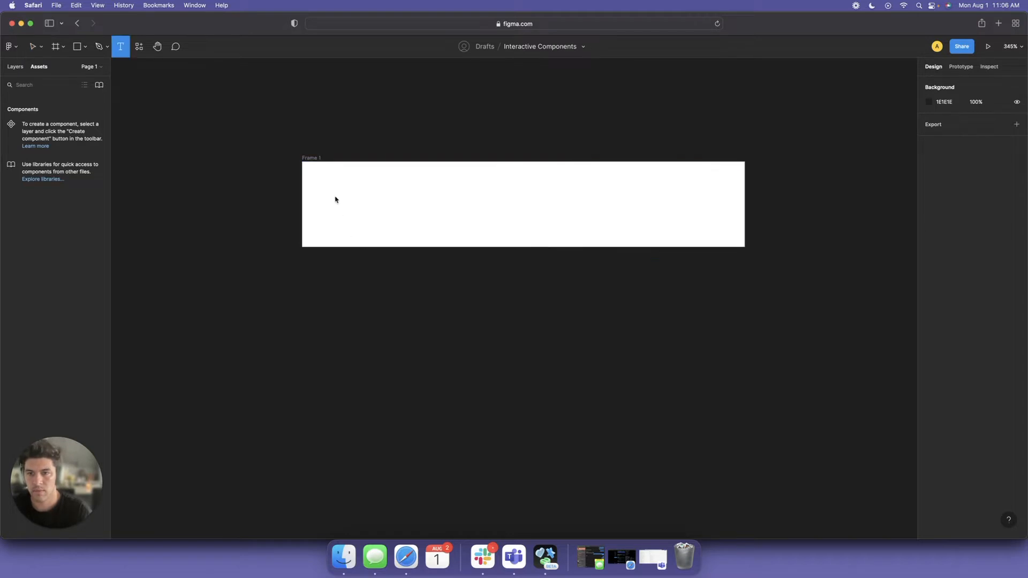
pyautogui.click(342, 207)
pyautogui.write('Interactive')
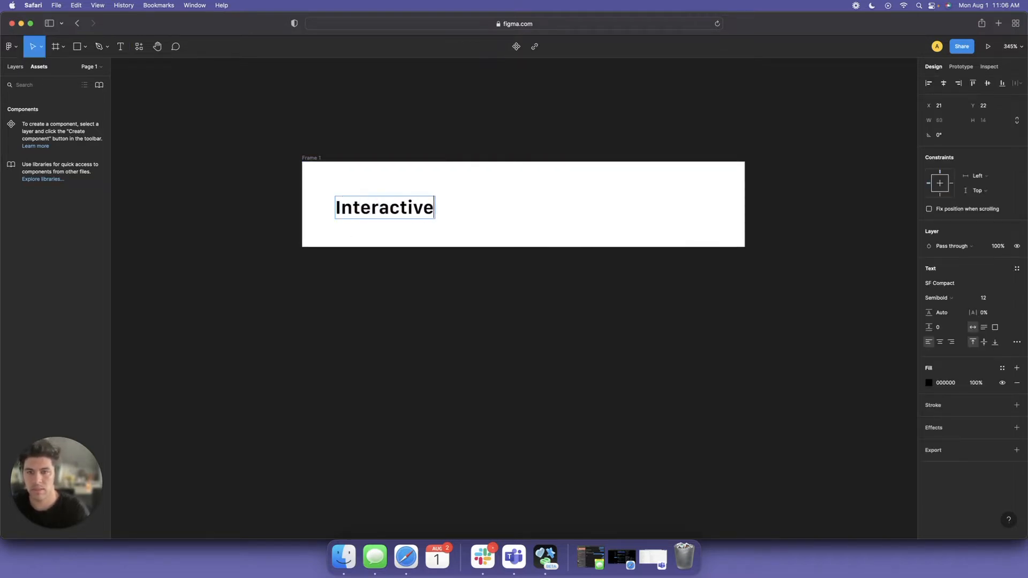
pyautogui.write(' Components')
pyautogui.press('Escape')
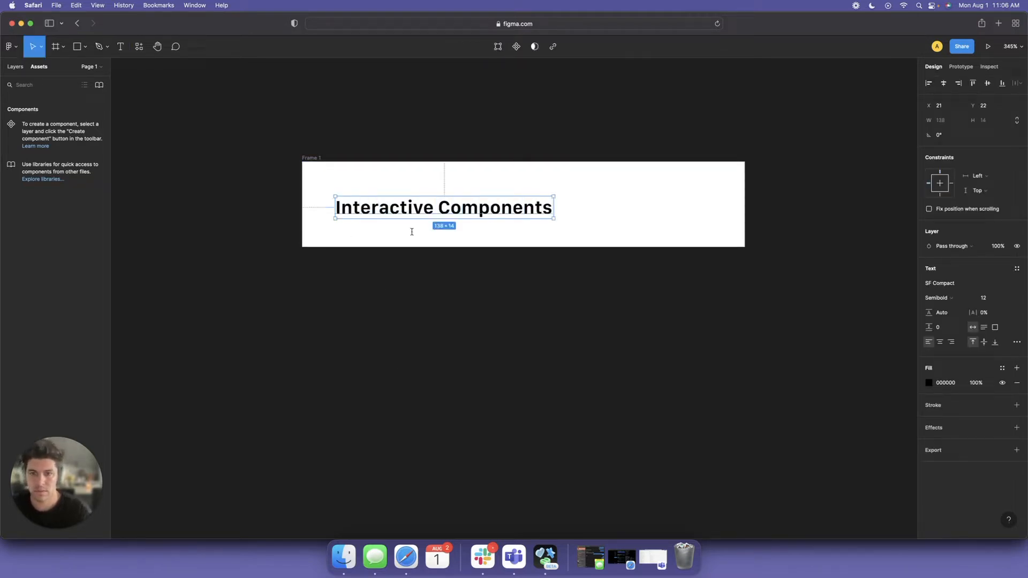
# Move the title text closer to the frame's left edge, at about X 9, Y 20, and set its weight to Bold.
pyautogui.moveTo(393, 209); pyautogui.dragTo(375, 206)
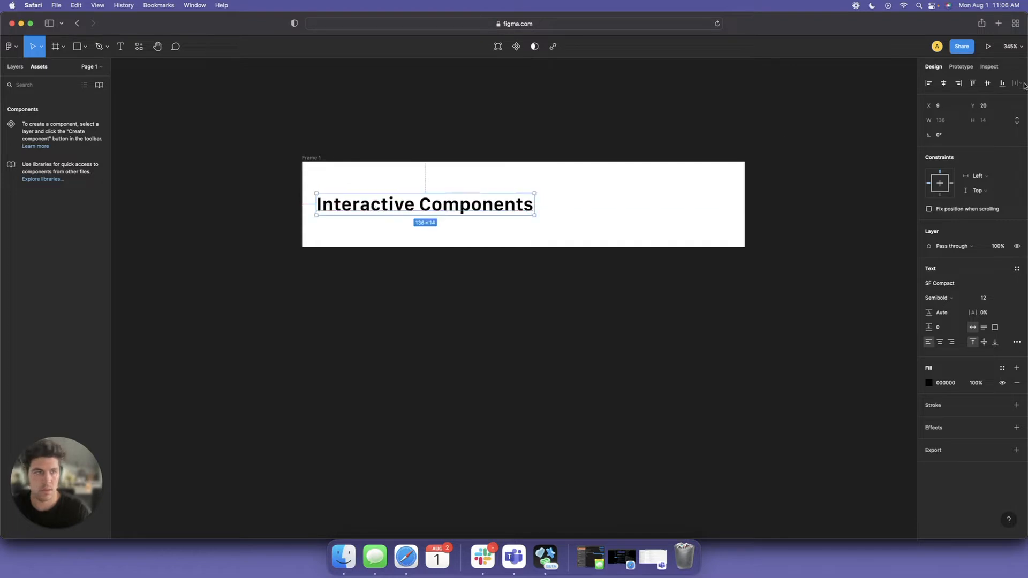
pyautogui.click(952, 283)
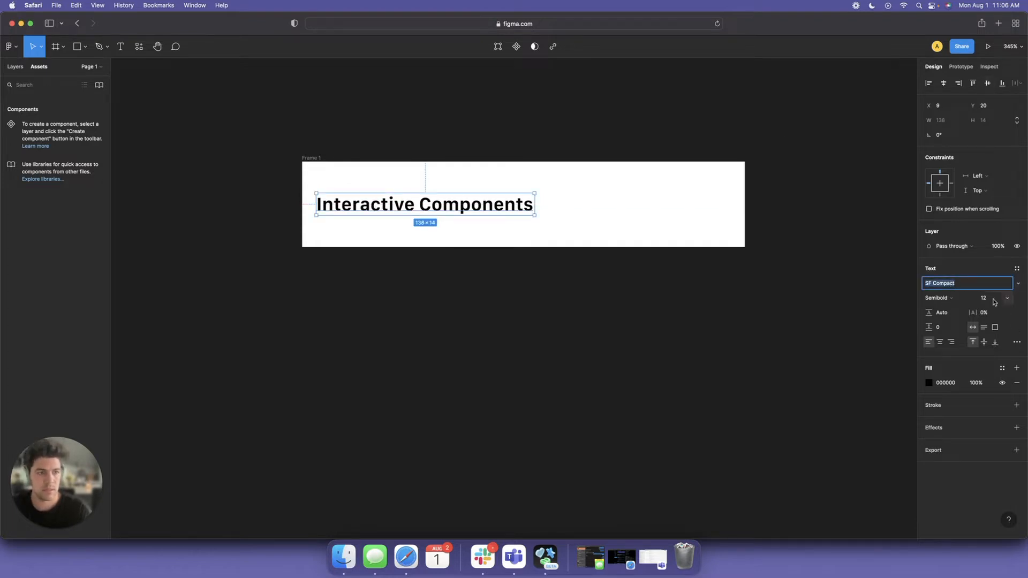
pyautogui.click(938, 300)
pyautogui.click(942, 319)
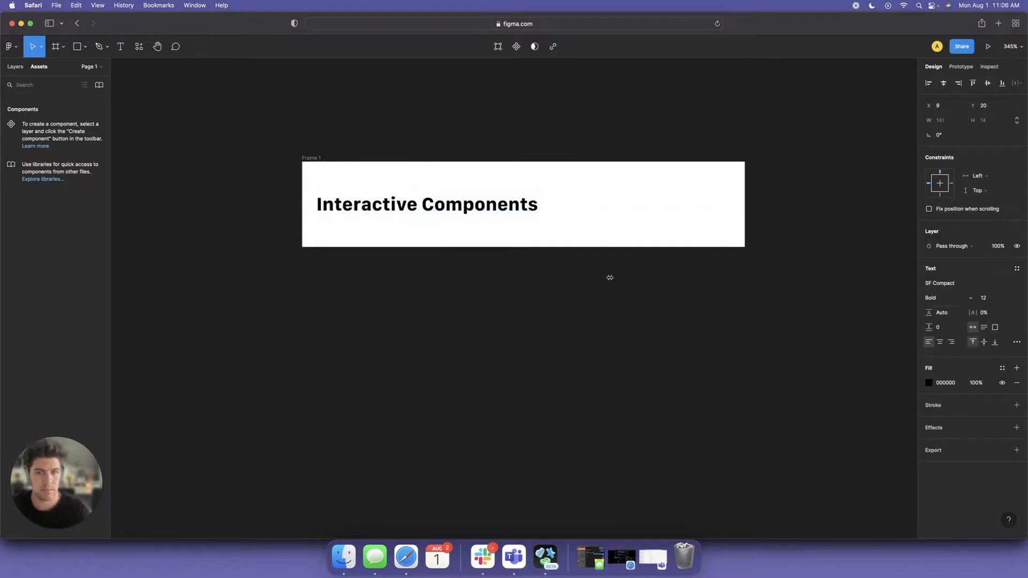
# Round the frame's corners with a radius of 12.
pyautogui.click(309, 159)
pyautogui.click(991, 152)
pyautogui.write('12')
pyautogui.press('Return')
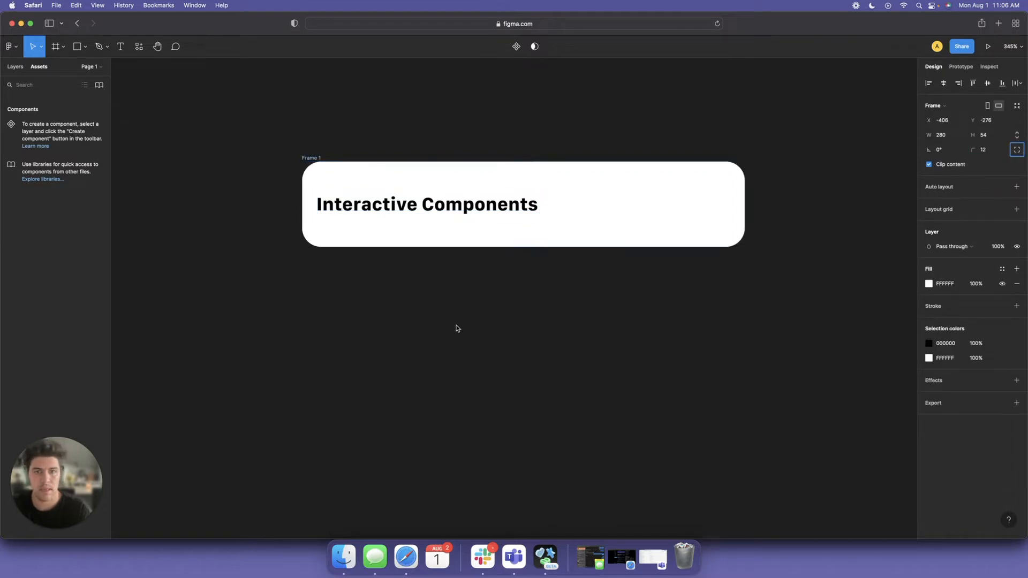
pyautogui.click(457, 337)
# Switch to SF Symbols and copy the chevron.up symbol.
pyautogui.scroll(-2, 458, 339)
pyautogui.click(546, 547)
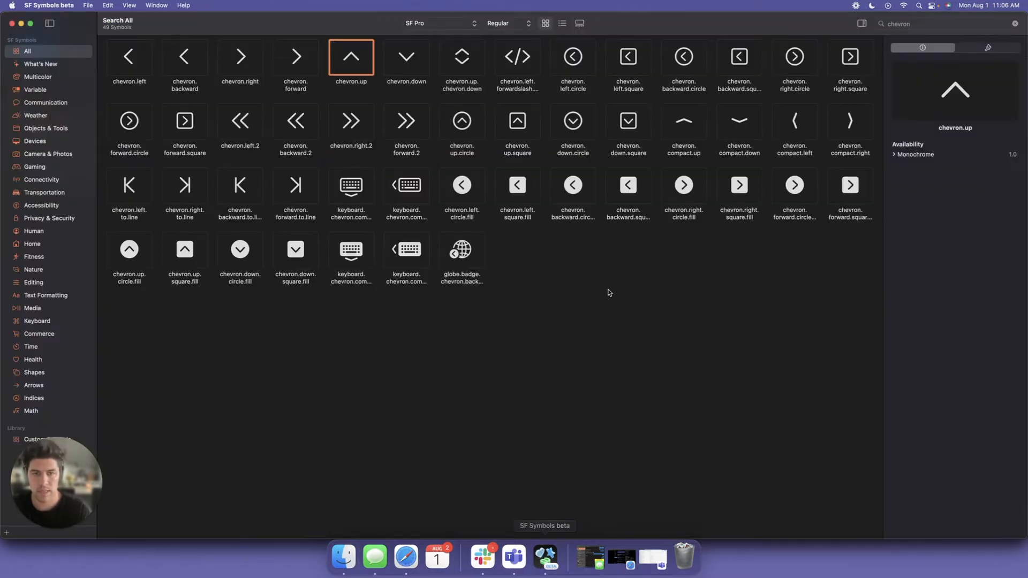
pyautogui.rightClick(357, 54)
pyautogui.click(371, 60)
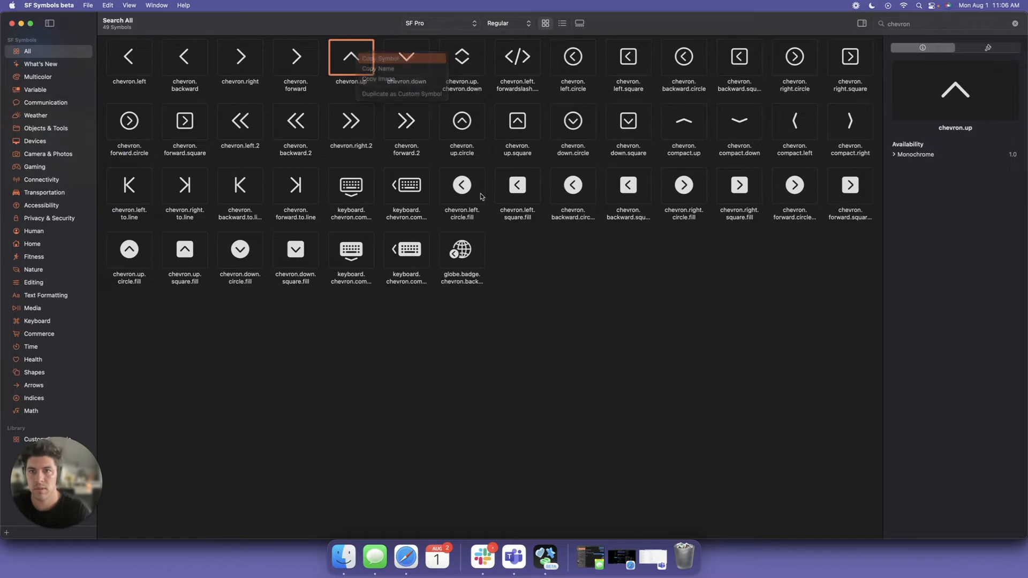
# Switch back to Figma and turn a duplicate of the title into the copied chevron, placed near the frame's right end.
pyautogui.press('super+Tab')
pyautogui.click(446, 220)
pyautogui.moveTo(446, 220); pyautogui.dragTo(626, 220)
pyautogui.doubleClick(626, 221)
pyautogui.press('super+v')
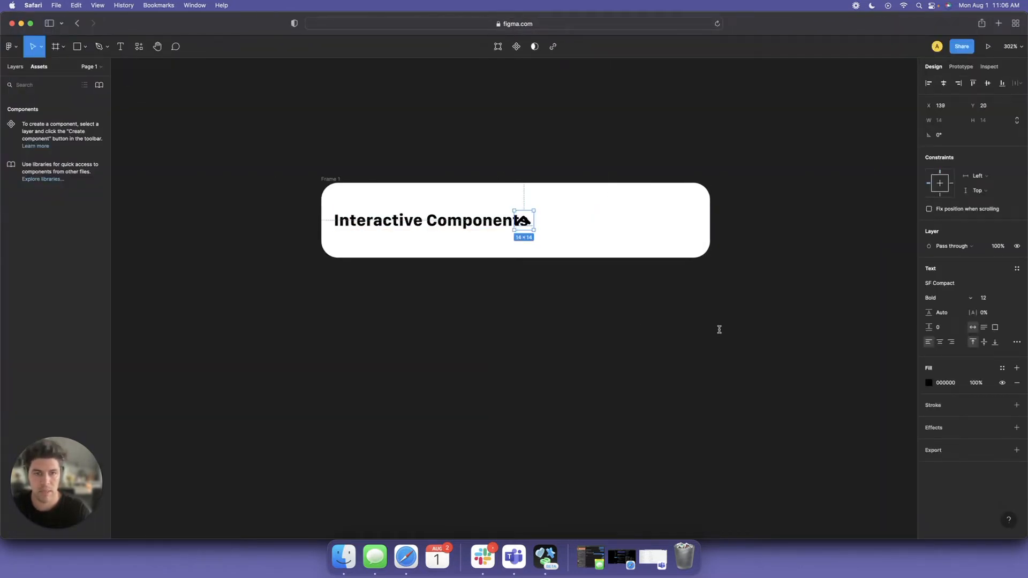
pyautogui.moveTo(524, 215); pyautogui.dragTo(679, 215)
# Nudge the title and the chevron horizontally so each sits about 10 px from its side of the frame.
pyautogui.click(375, 224)
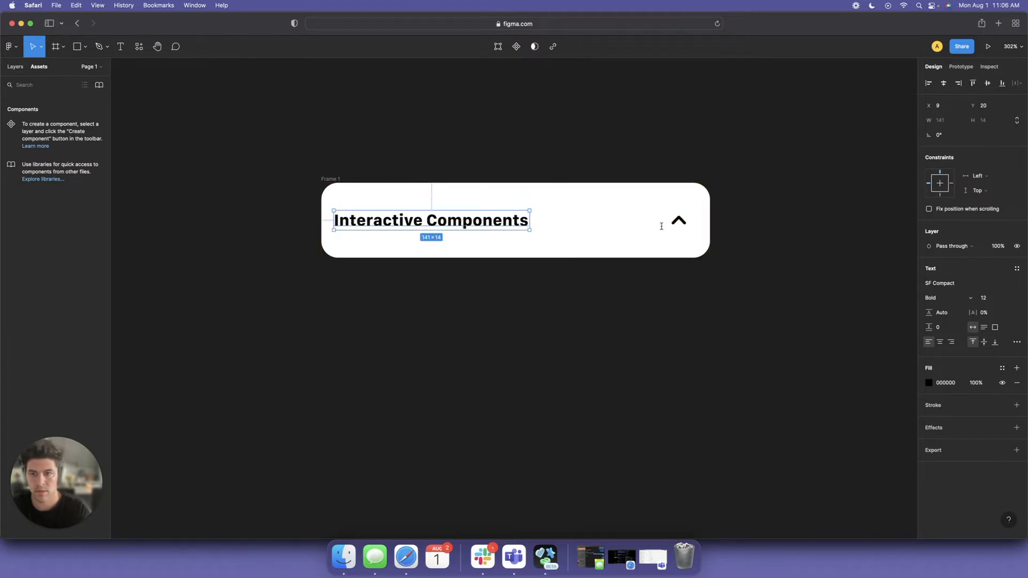
pyautogui.press('Right')
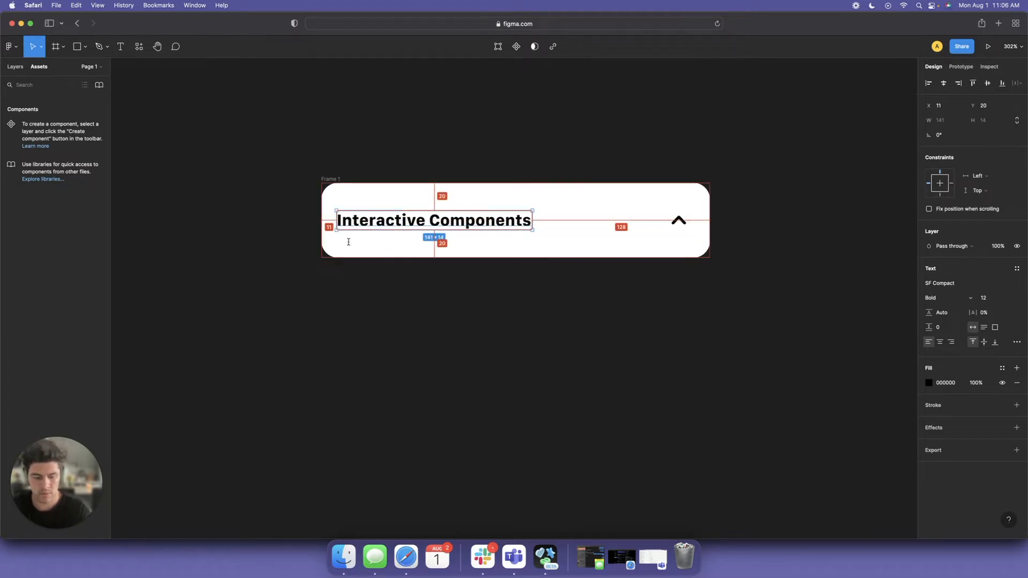
pyautogui.click(679, 220)
pyautogui.press('Right')
pyautogui.press('Right')
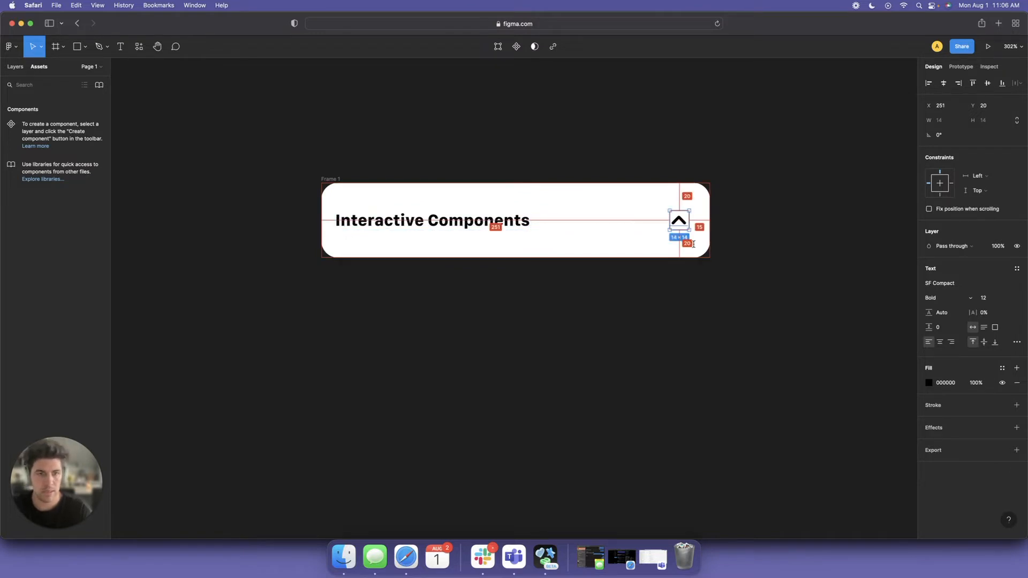
pyautogui.press('Right')
pyautogui.press('Right')
pyautogui.press('Right')
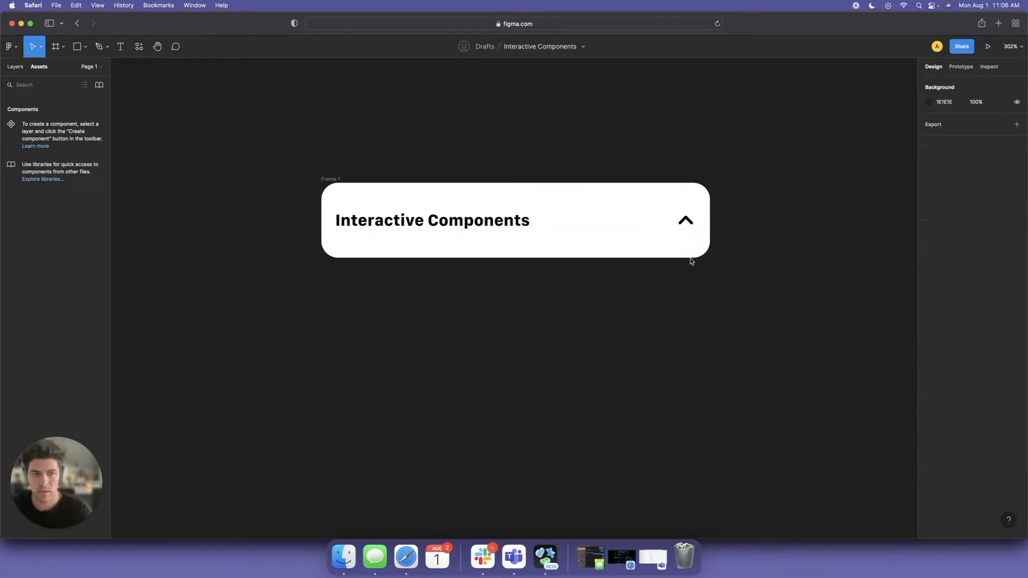
# Turn the frame into a component and rename it Closed.
pyautogui.click(522, 338)
pyautogui.hscroll(3, 486, 316)
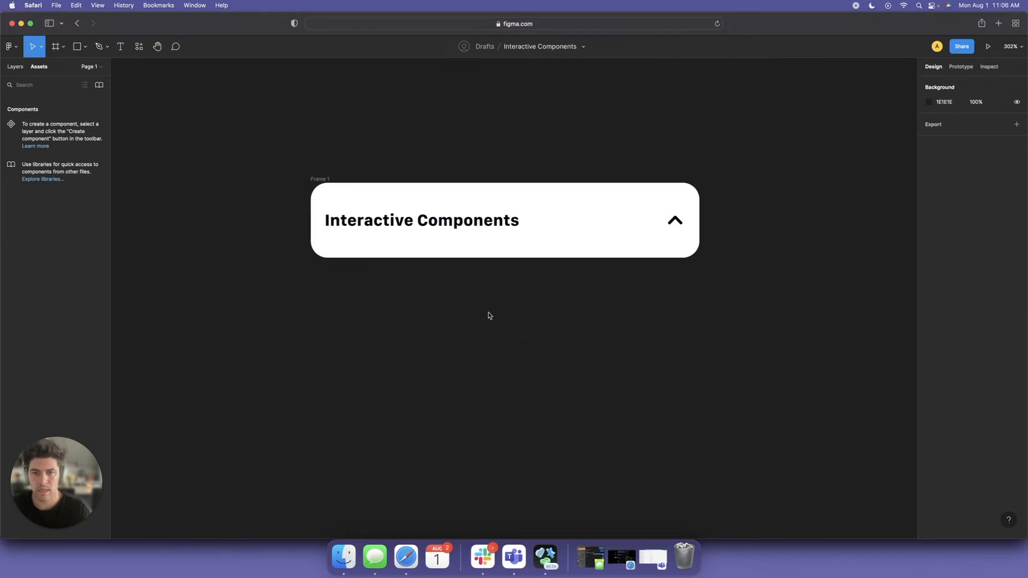
pyautogui.hscroll(4, 488, 314)
pyautogui.click(262, 197)
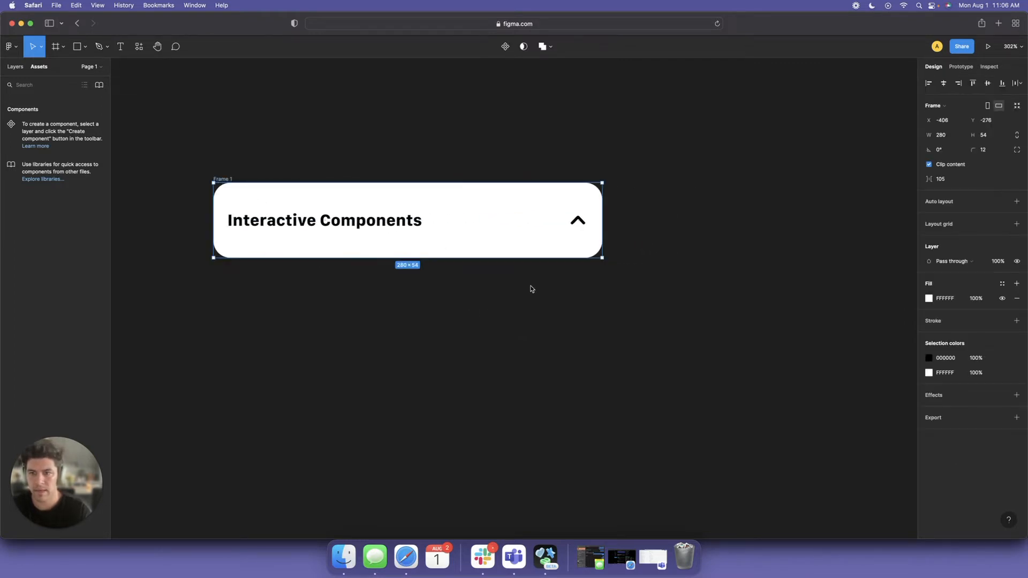
pyautogui.hscroll(-1, 493, 113)
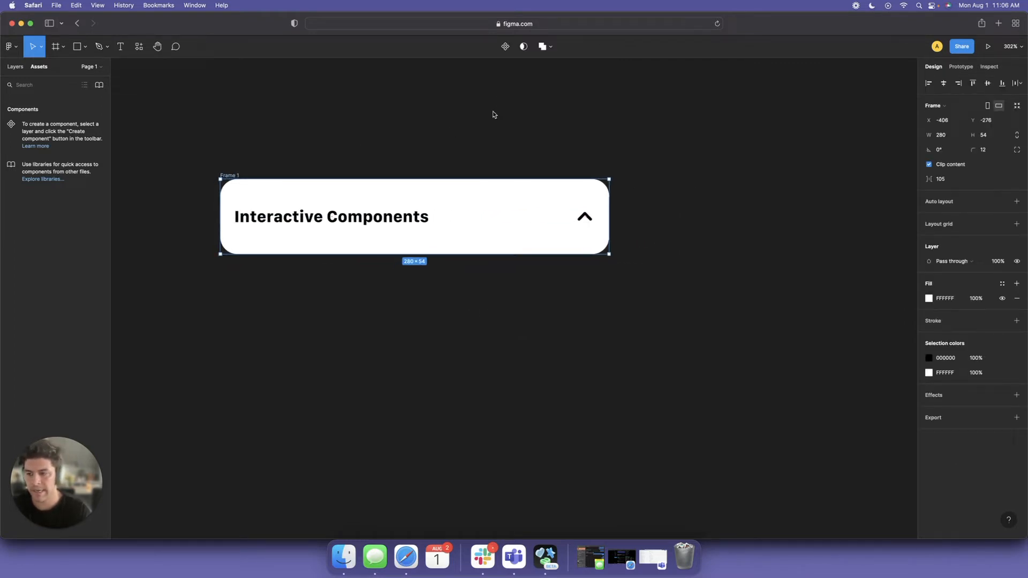
pyautogui.click(505, 47)
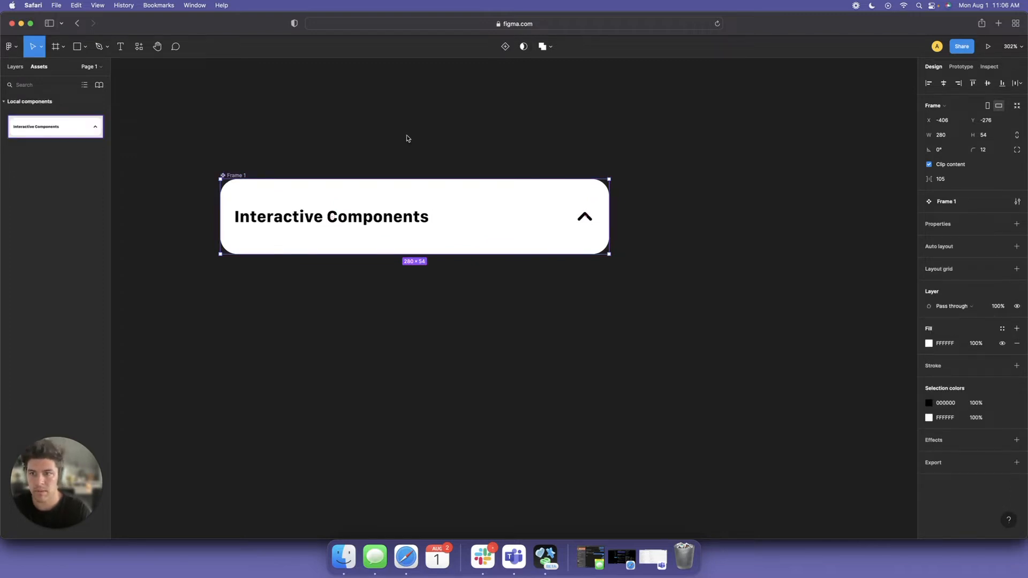
pyautogui.doubleClick(232, 176)
pyautogui.write('Closed')
pyautogui.press('Return')
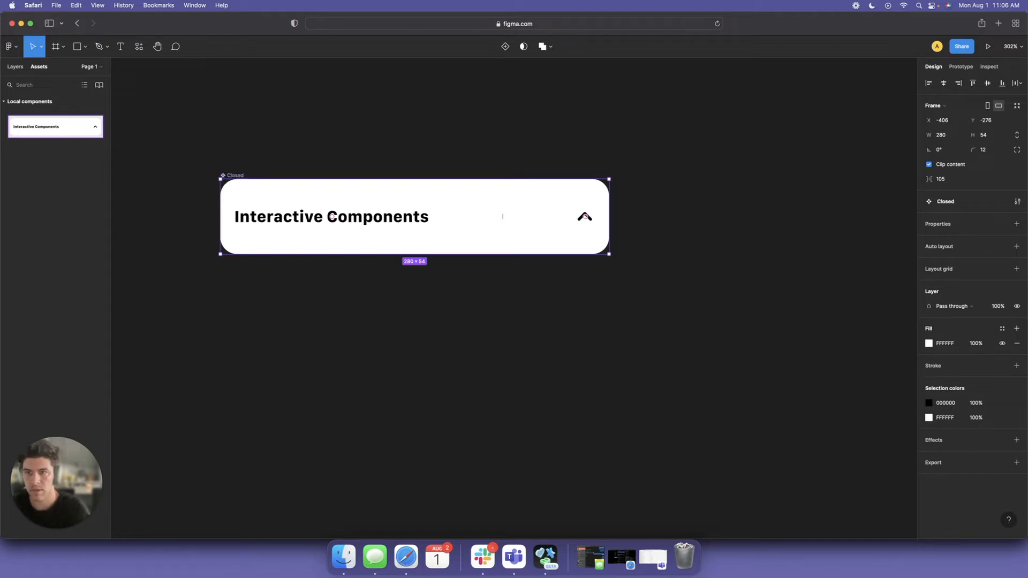
# Add a variant property to the Closed component and extend the component set's boundary downward to make room below.
pyautogui.click(1017, 225)
pyautogui.click(959, 254)
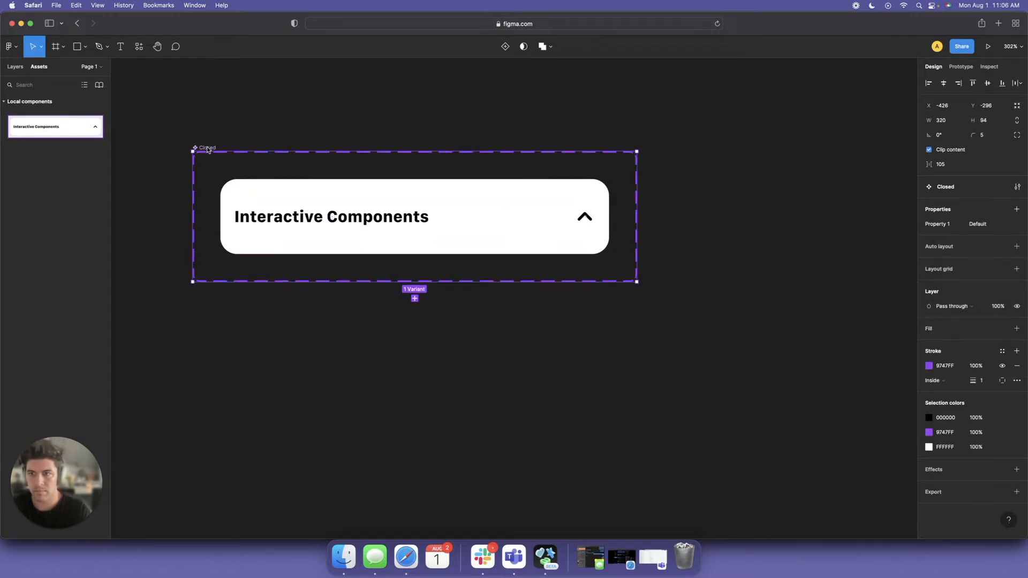
pyautogui.moveTo(473, 282); pyautogui.dragTo(482, 508)
# Add a second variant to the component set and place it directly below the first, at X 20, Y 83.
pyautogui.click(424, 236)
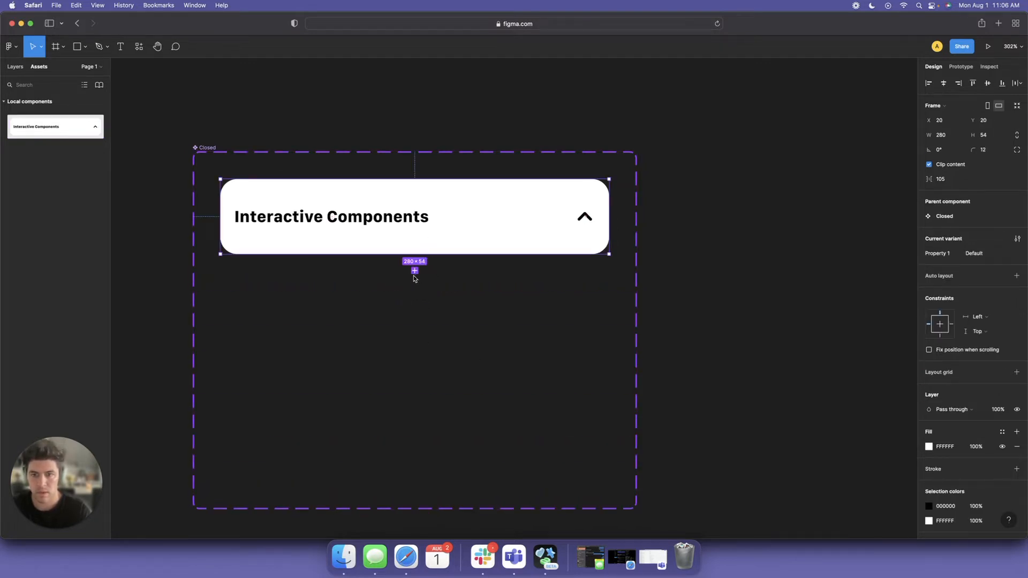
pyautogui.click(414, 272)
pyautogui.moveTo(347, 239); pyautogui.dragTo(333, 314)
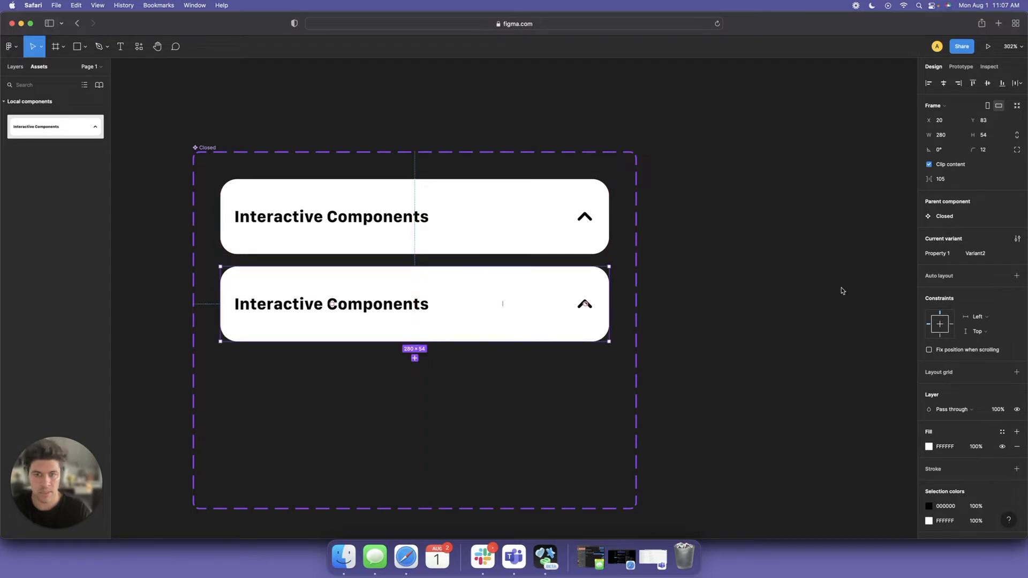
# Set the second variant's Property 1 value to Open and stretch the variant downward to a height of about 131.
pyautogui.click(985, 254)
pyautogui.write('Open')
pyautogui.press('Return')
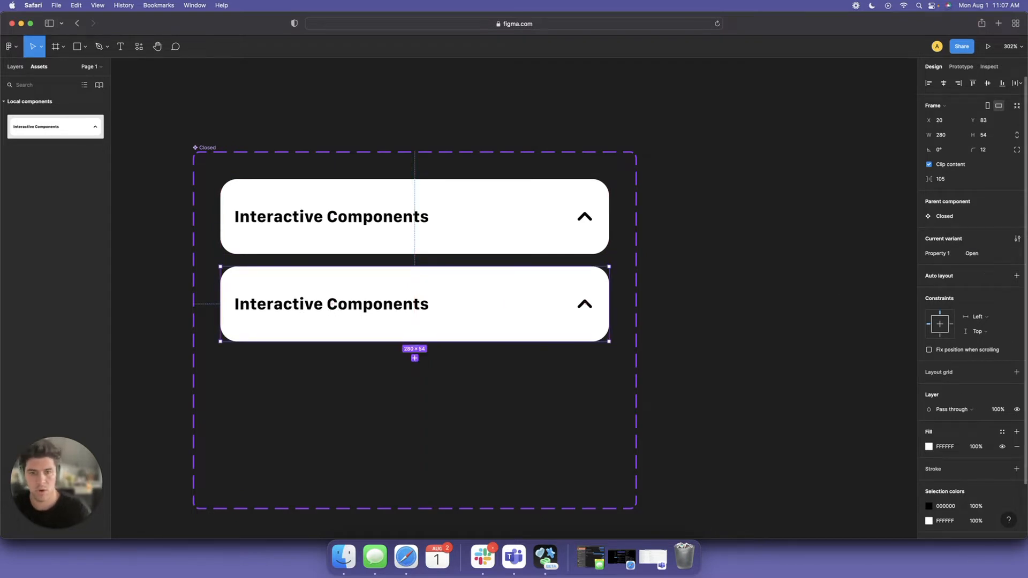
pyautogui.moveTo(391, 342); pyautogui.dragTo(384, 448)
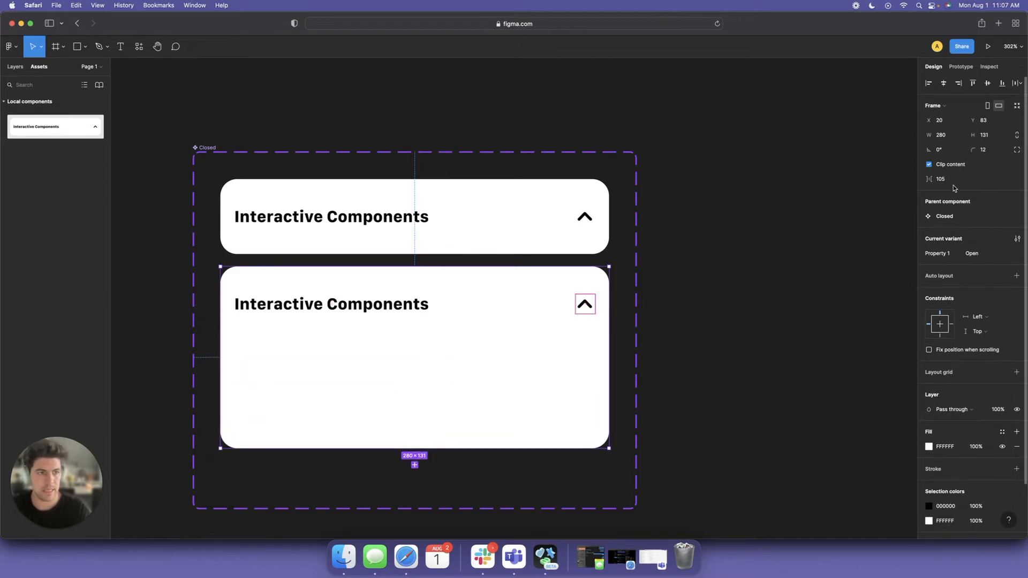
pyautogui.click(948, 152)
pyautogui.press('Return')
pyautogui.press('super+z')
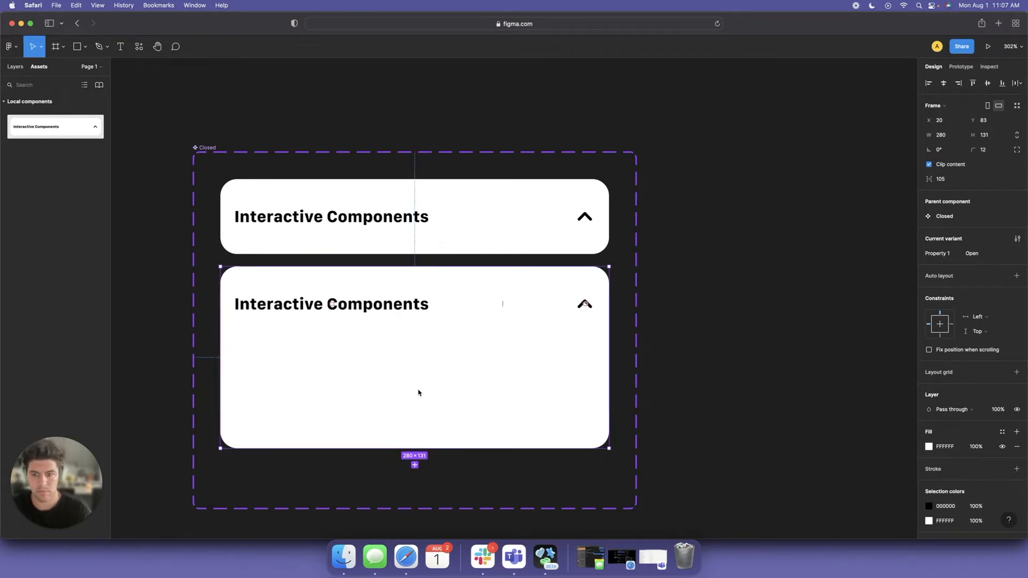
# Rotate the chevron in the Open variant by 180° so it points down.
pyautogui.click(589, 305)
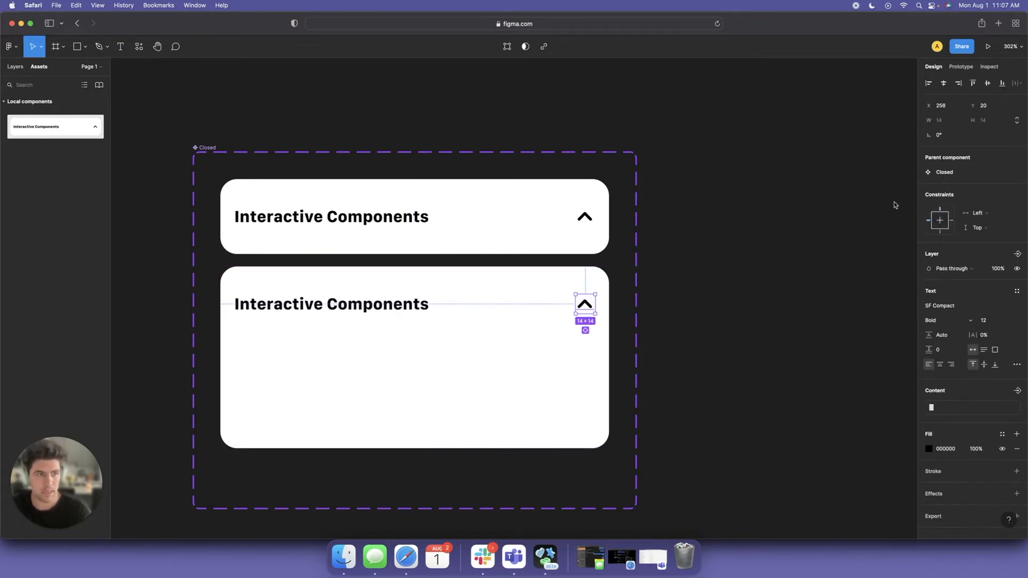
pyautogui.click(949, 132)
pyautogui.press('Return')
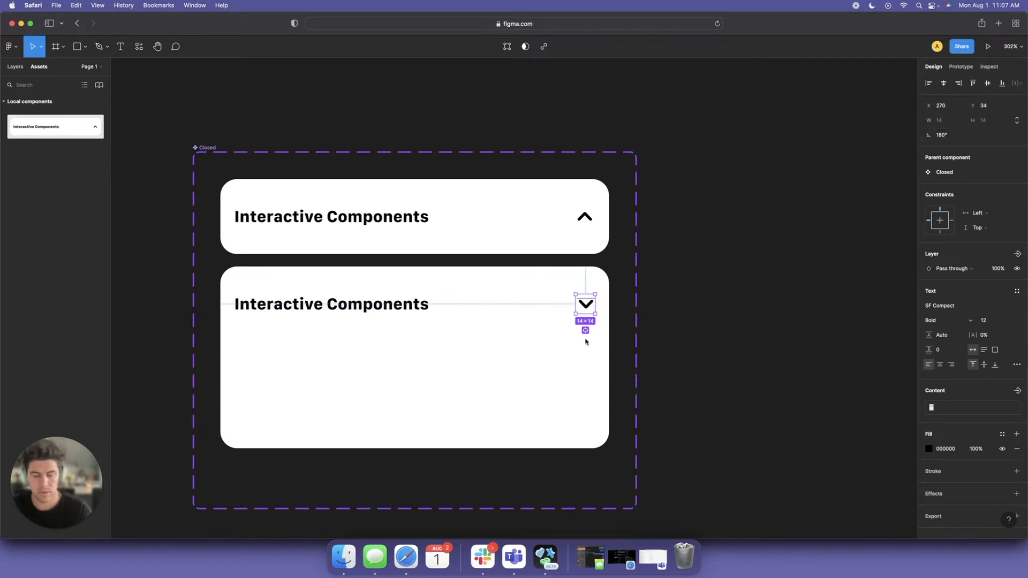
pyautogui.click(340, 240)
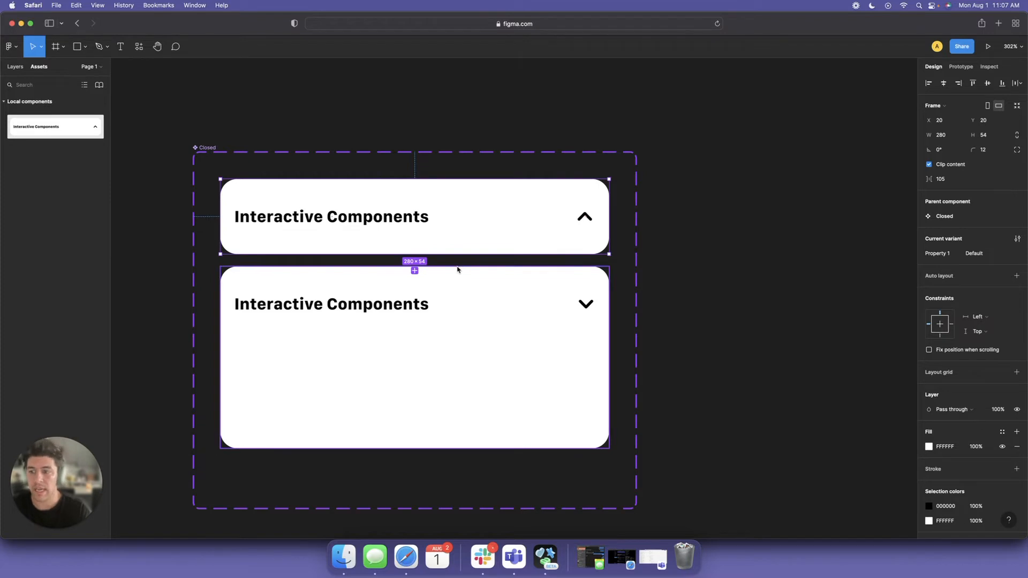
pyautogui.click(512, 299)
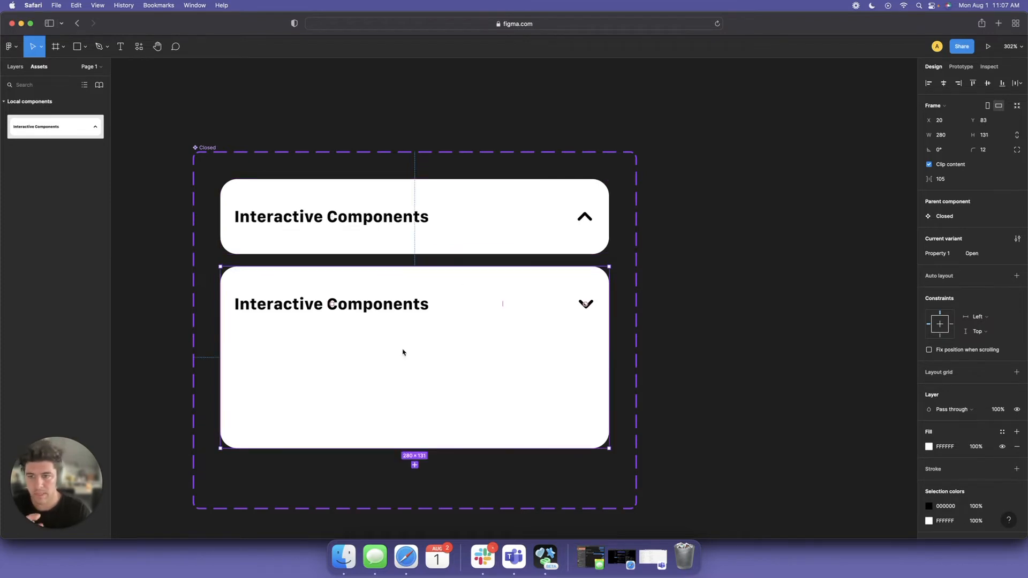
pyautogui.click(415, 241)
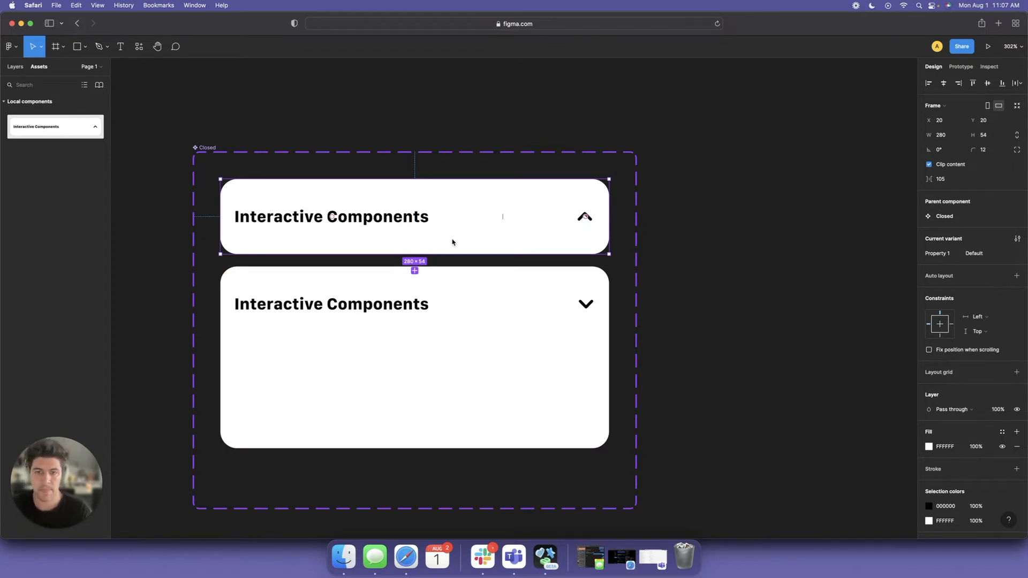
# Add a prototype connection from the chevron in the Default variant to the Open variant, changing to Open on click.
pyautogui.click(962, 66)
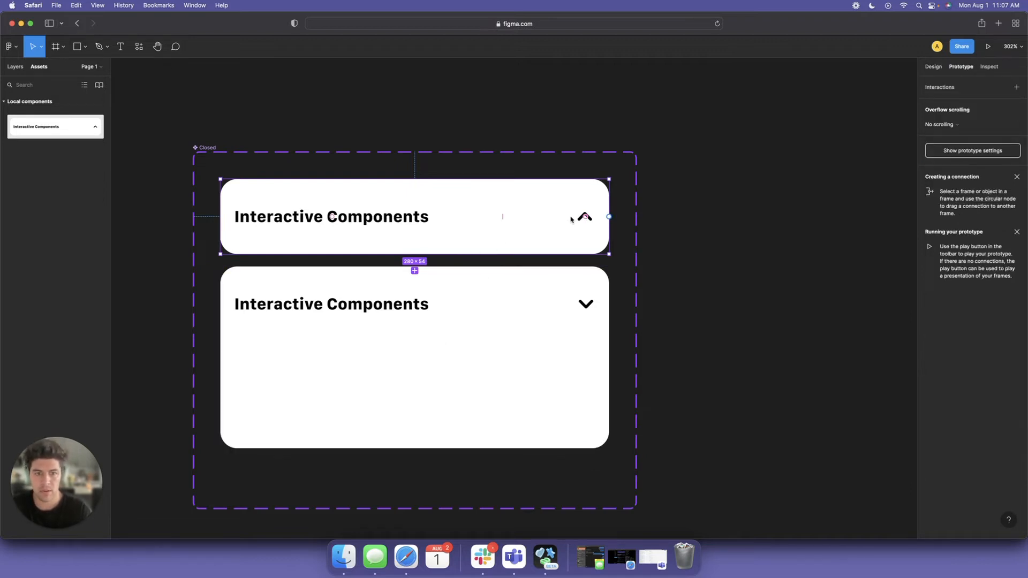
pyautogui.click(583, 221)
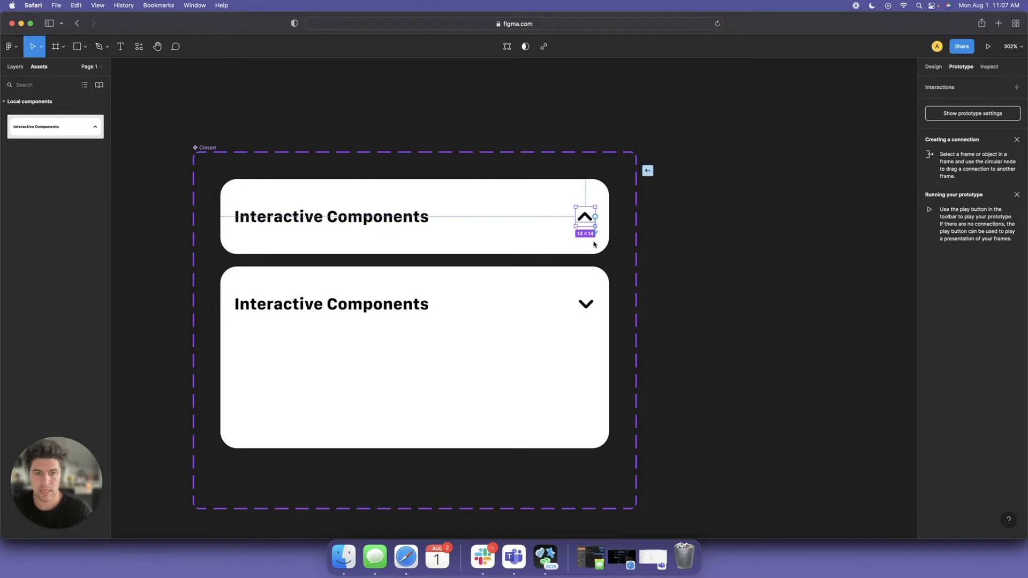
pyautogui.moveTo(595, 217); pyautogui.dragTo(581, 290)
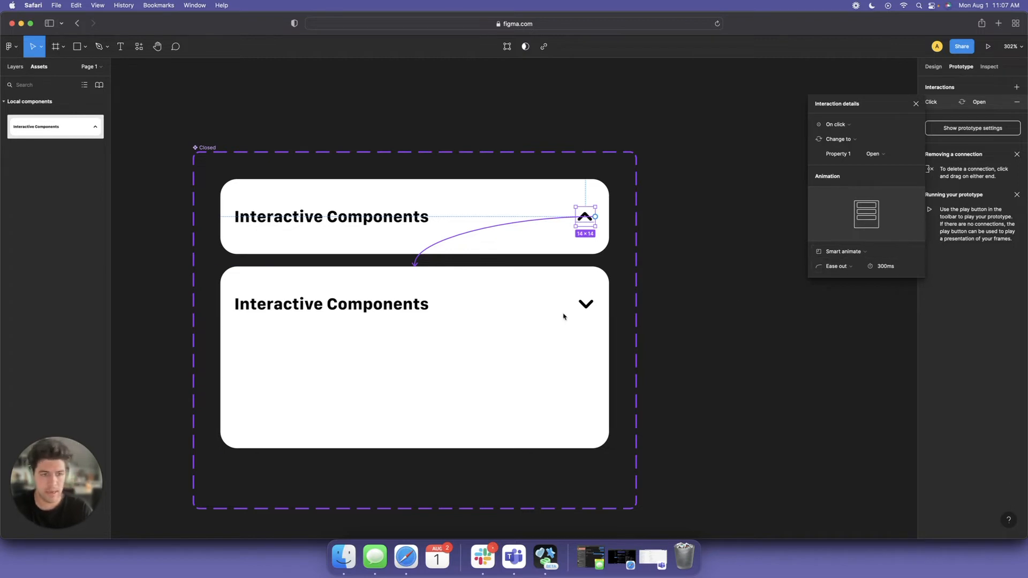
# Add a prototype connection from the chevron in the Open variant back to the Default variant, changing to Default on click.
pyautogui.click(493, 300)
pyautogui.click(593, 311)
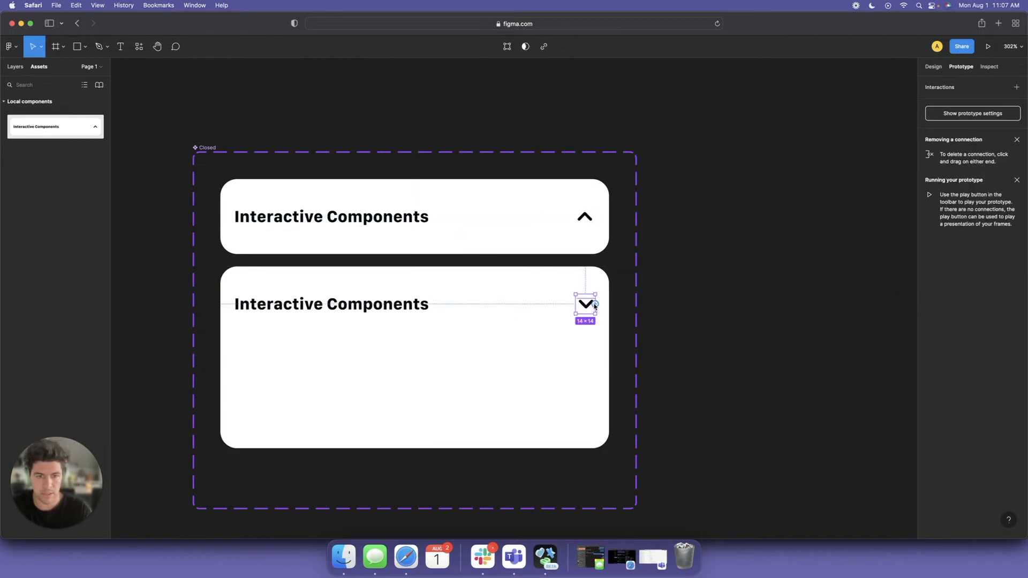
pyautogui.moveTo(596, 304); pyautogui.dragTo(544, 217)
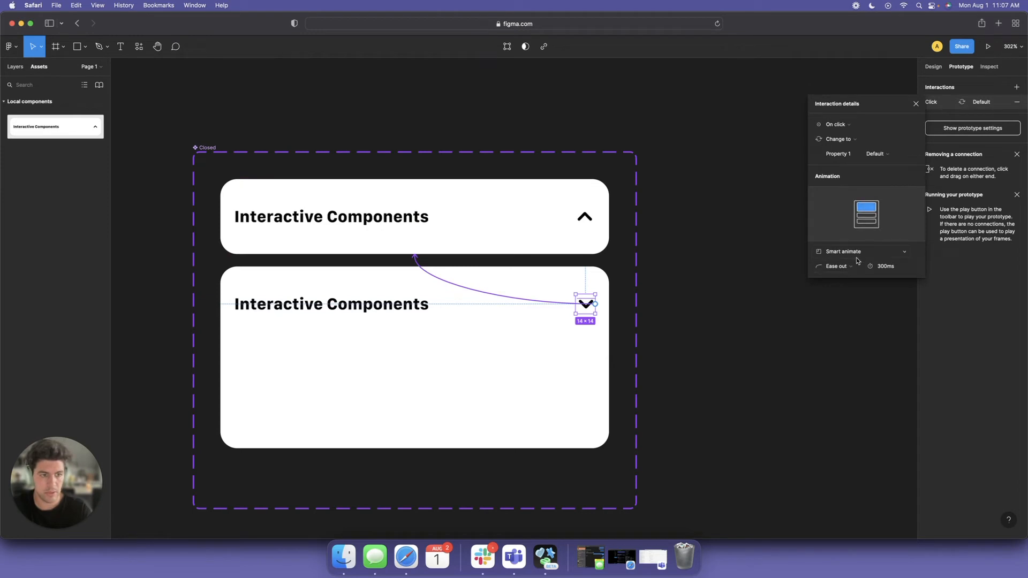
pyautogui.click(693, 259)
# Add an iPhone 13 / 13 Pro frame on the empty canvas beside the component set.
pyautogui.scroll(-3, 691, 259)
pyautogui.scroll(-2, 692, 259)
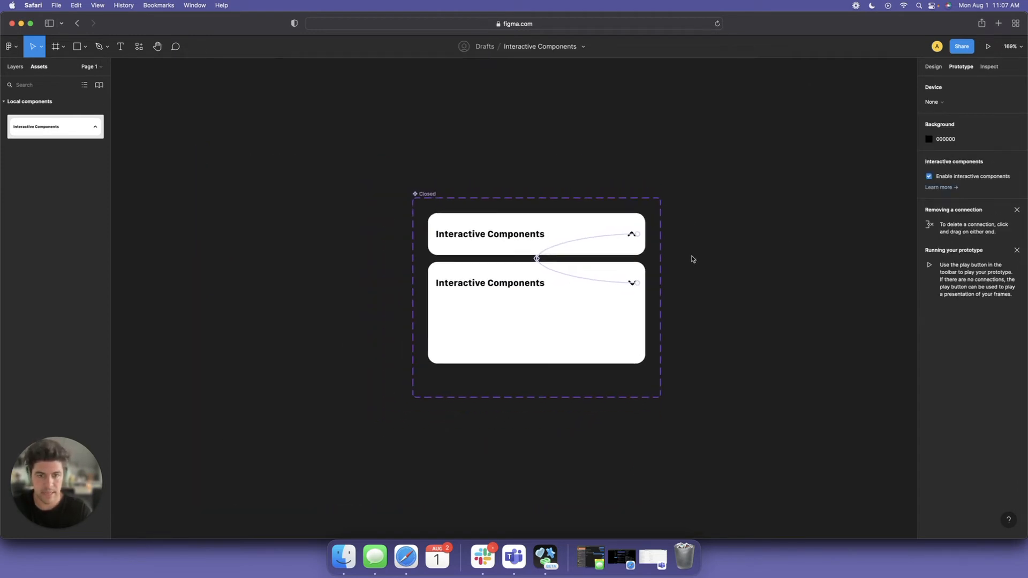
pyautogui.hscroll(5, 692, 258)
pyautogui.press('f')
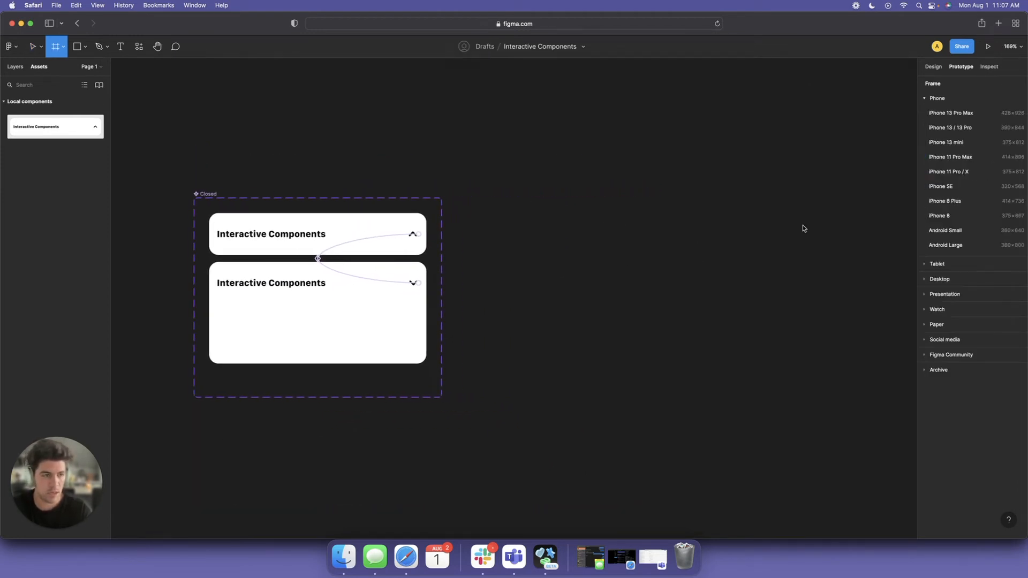
pyautogui.click(954, 129)
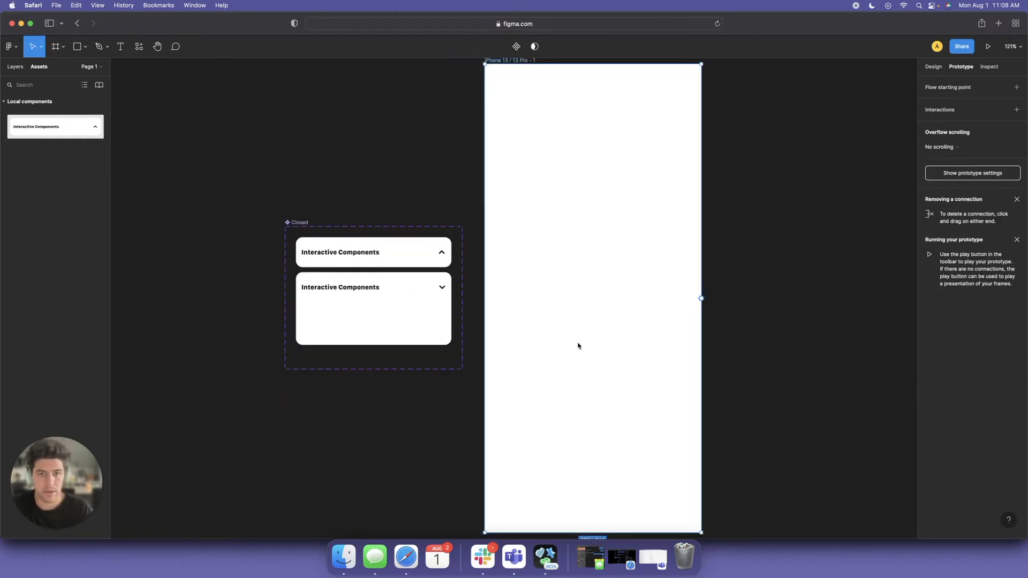
pyautogui.scroll(-3, 576, 271)
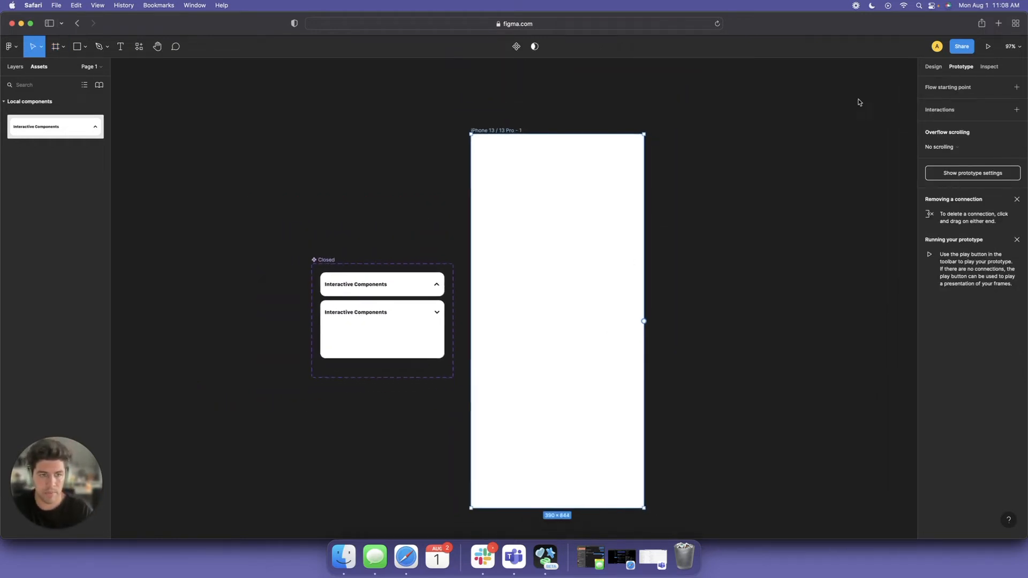
# Set the iPhone frame's fill colour to 212121.
pyautogui.click(933, 67)
pyautogui.click(945, 283)
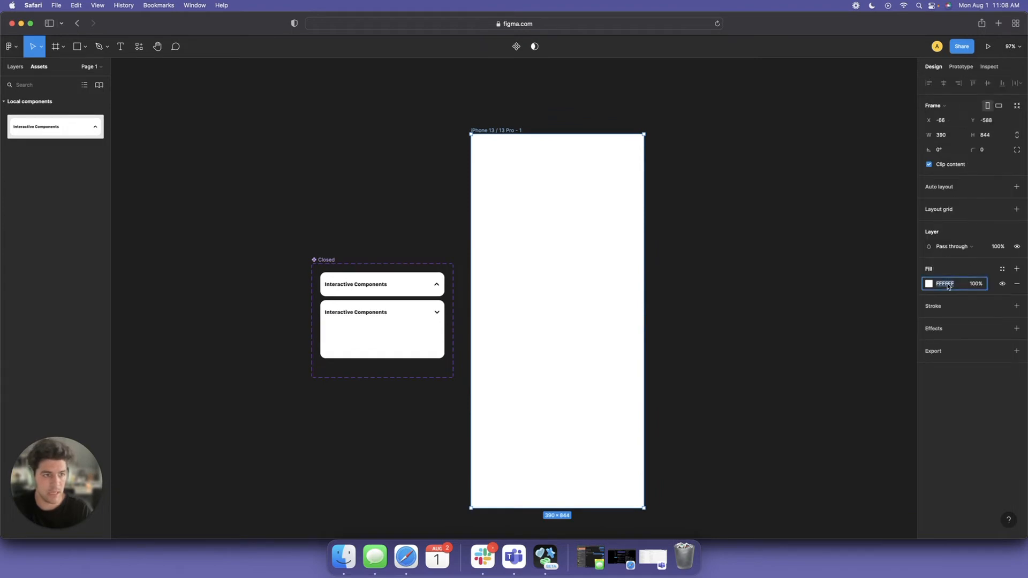
pyautogui.write('212212')
pyautogui.press('Tab')
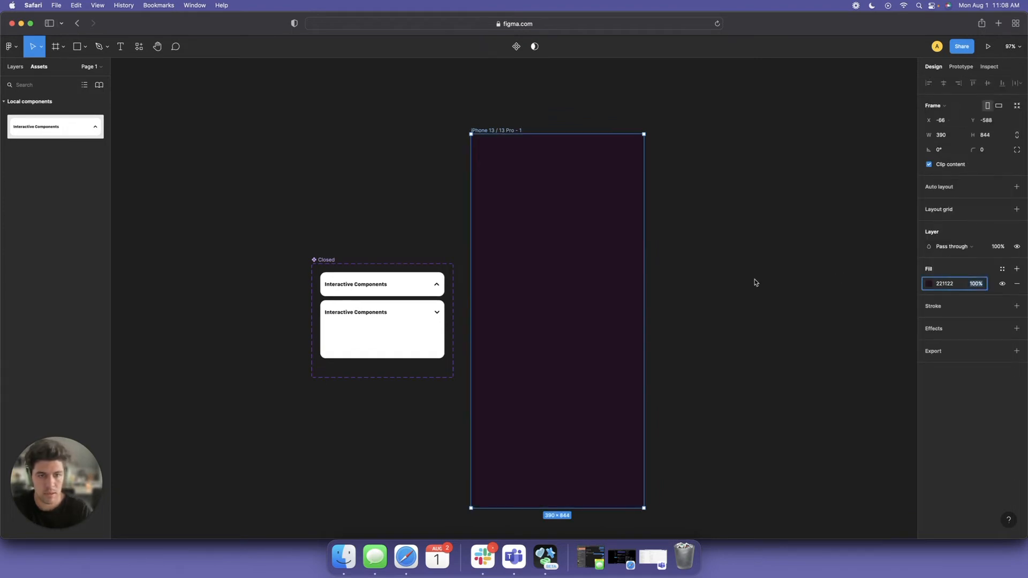
pyautogui.write('123')
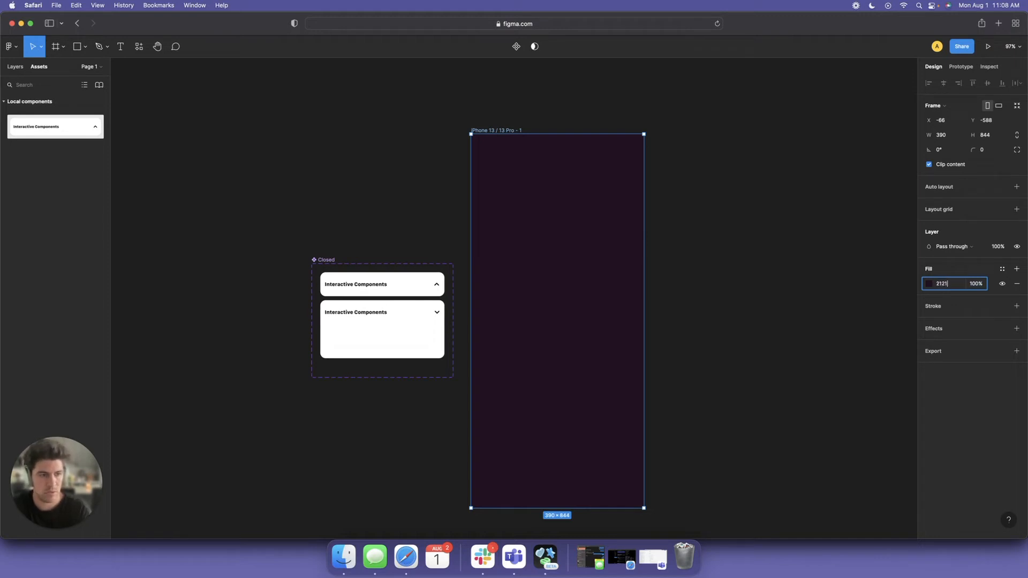
pyautogui.press('Return')
pyautogui.click(654, 289)
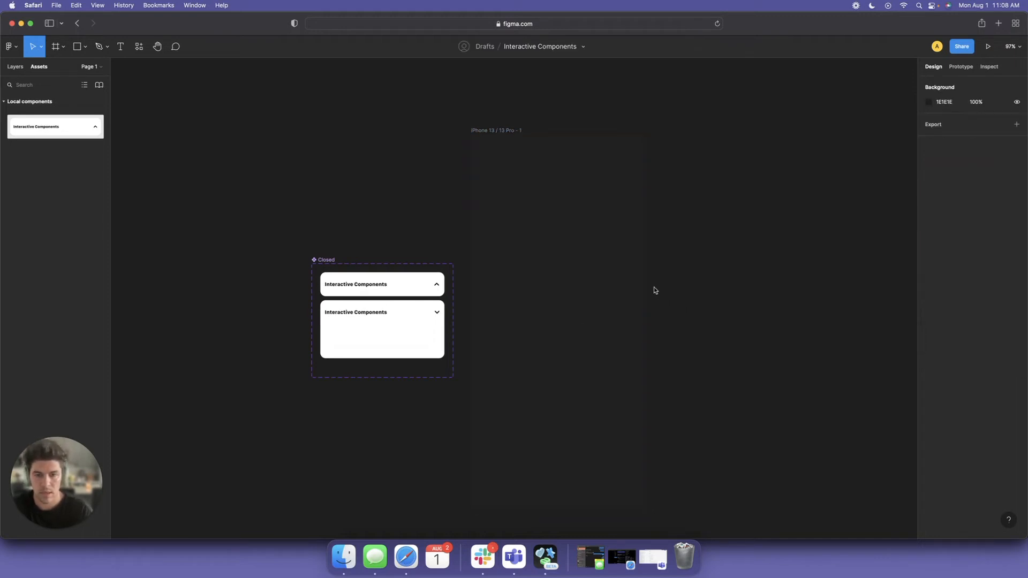
# Place a dropdown component instance in the iPhone frame, centred horizontally at X 55, Y 155, and launch the frame's prototype preview.
pyautogui.click(528, 274)
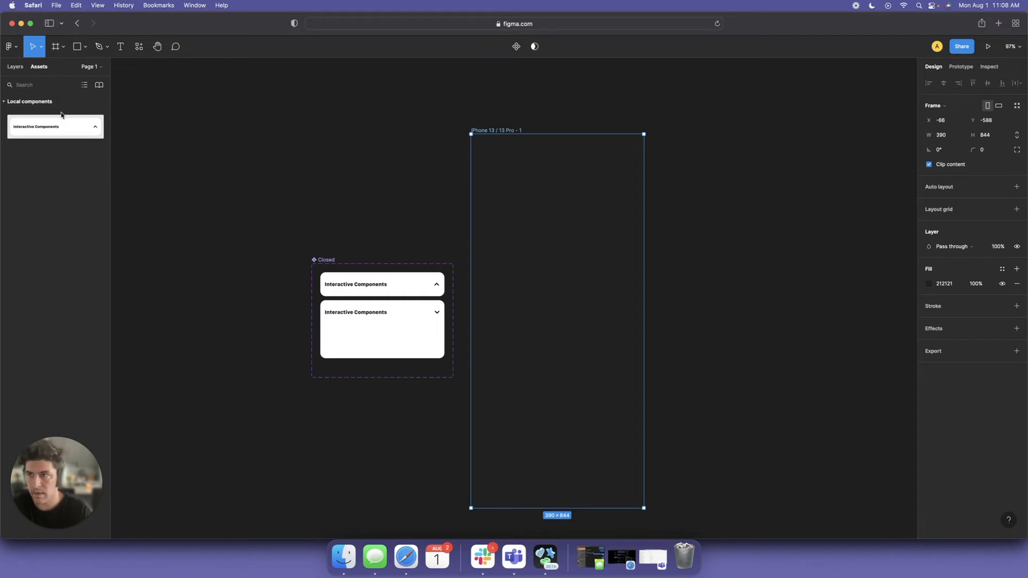
pyautogui.moveTo(54, 129); pyautogui.dragTo(558, 218)
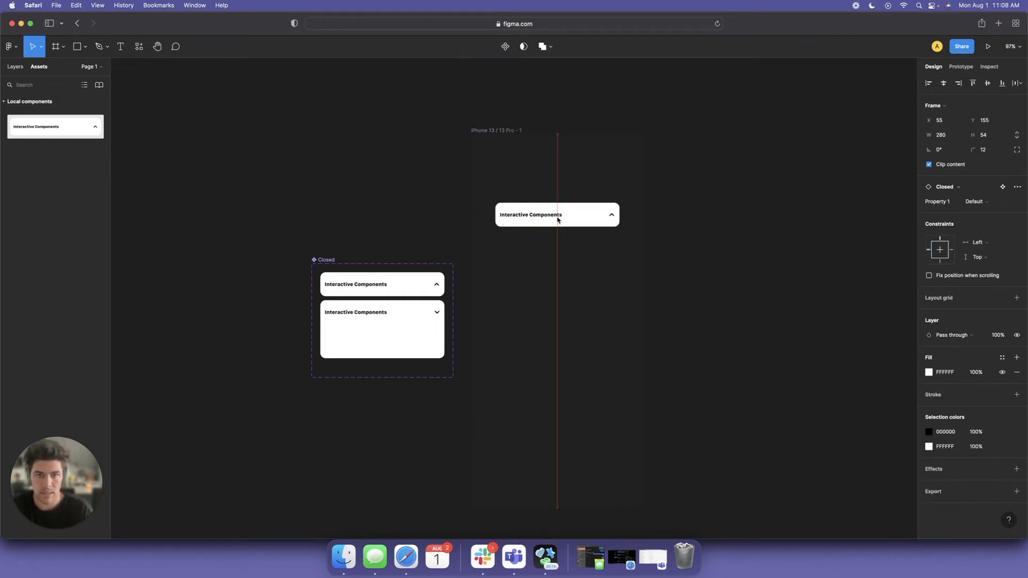
pyautogui.click(498, 130)
pyautogui.click(988, 46)
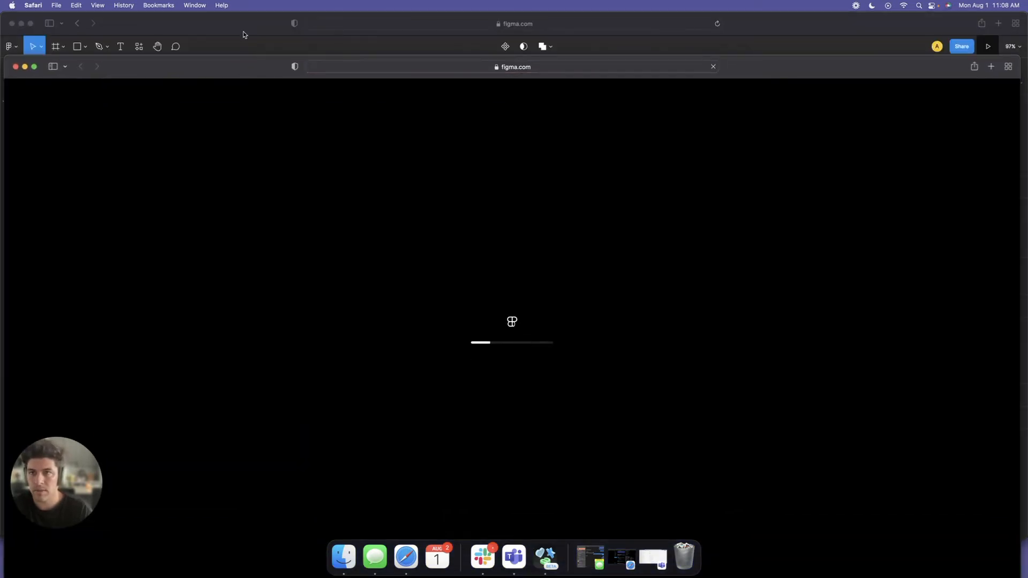
# Return to the editor and examine the Default chevron's connection and the matching chevron and title layers in both variants.
pyautogui.press('super+w')
pyautogui.click(393, 294)
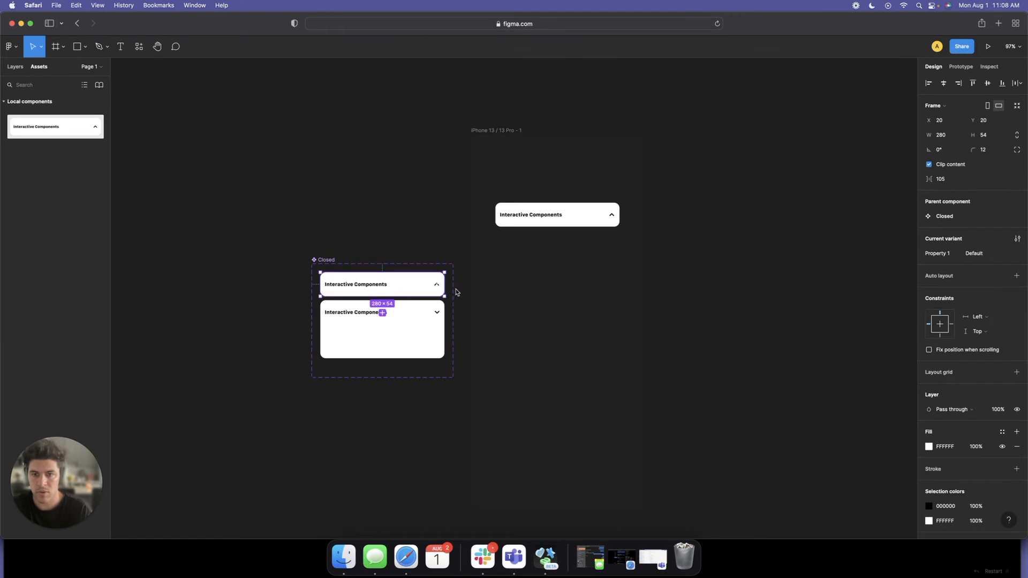
pyautogui.scroll(5, 425, 284)
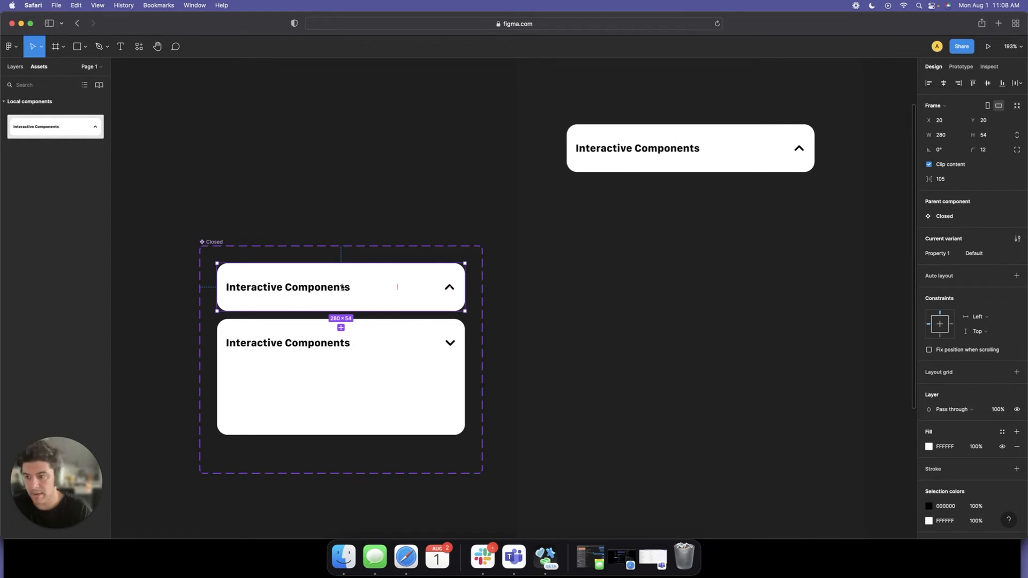
pyautogui.click(963, 67)
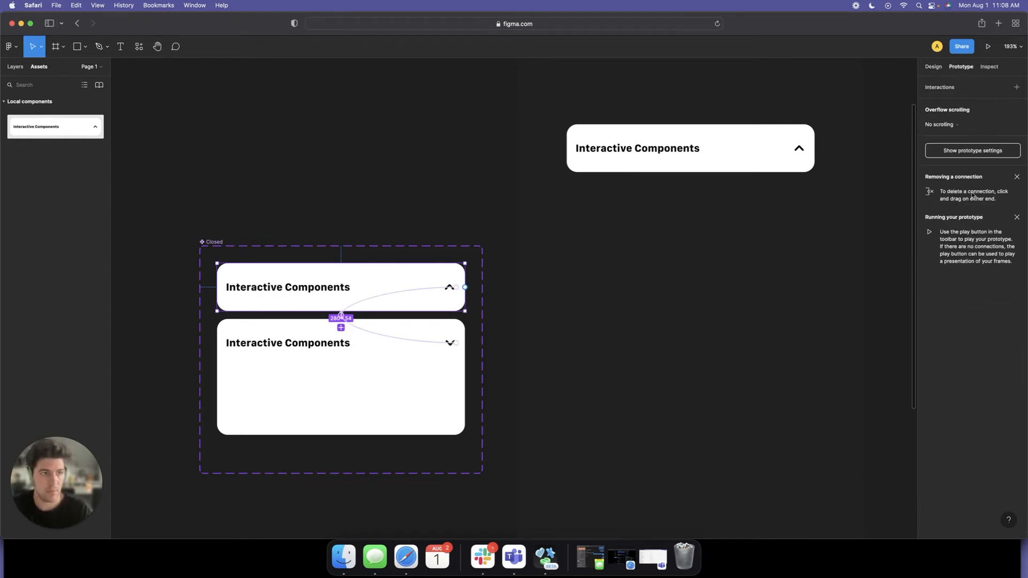
pyautogui.moveTo(341, 317); pyautogui.dragTo(450, 287)
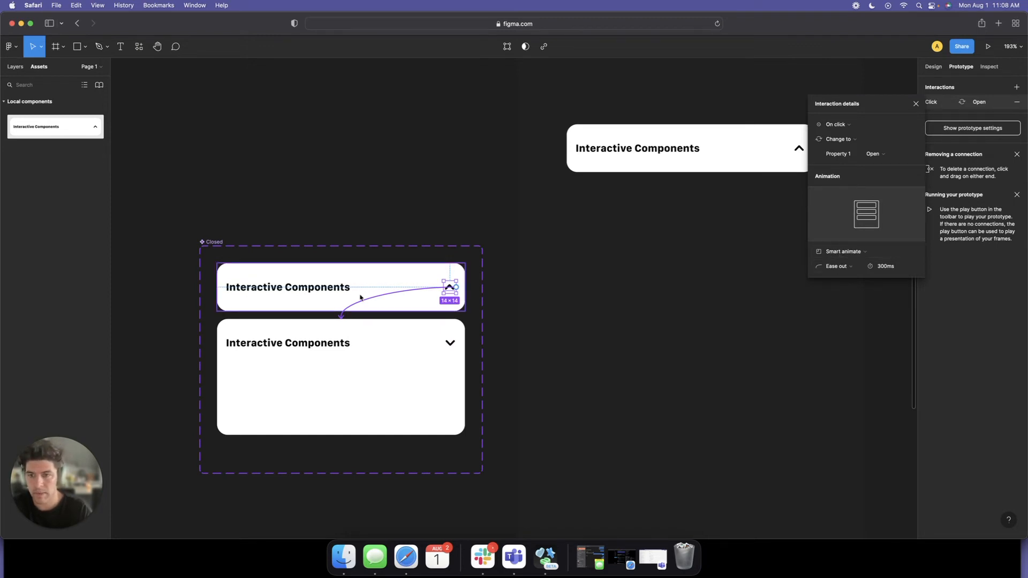
pyautogui.click(284, 290)
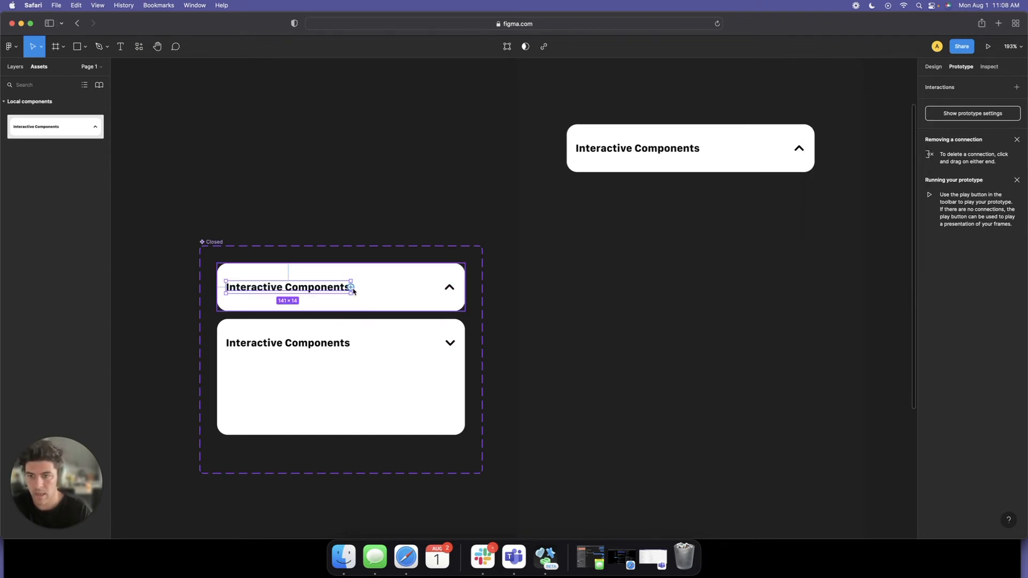
pyautogui.click(452, 290)
pyautogui.click(289, 287)
pyautogui.click(447, 290)
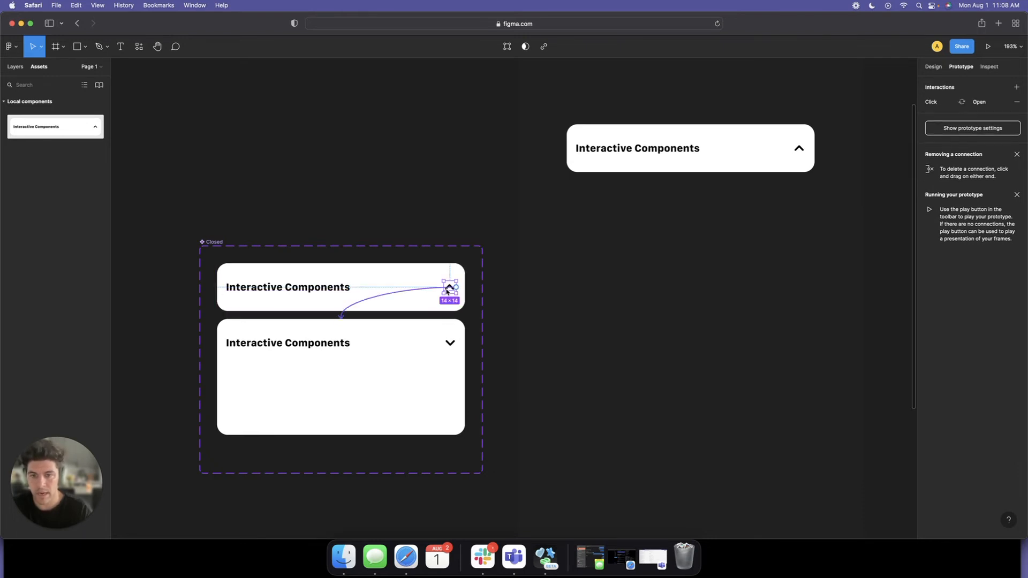
pyautogui.click(15, 67)
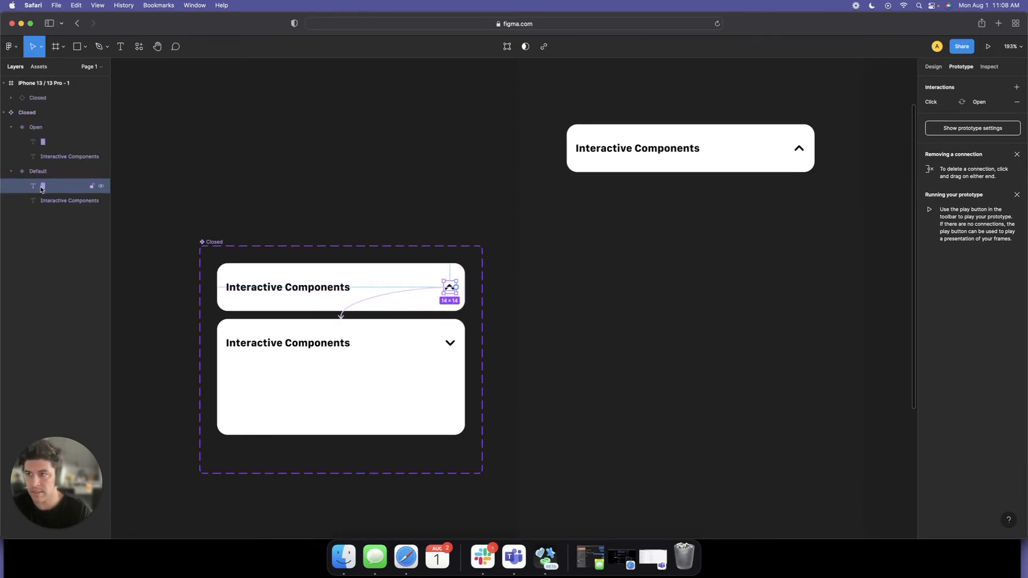
pyautogui.click(42, 142)
pyautogui.click(49, 157)
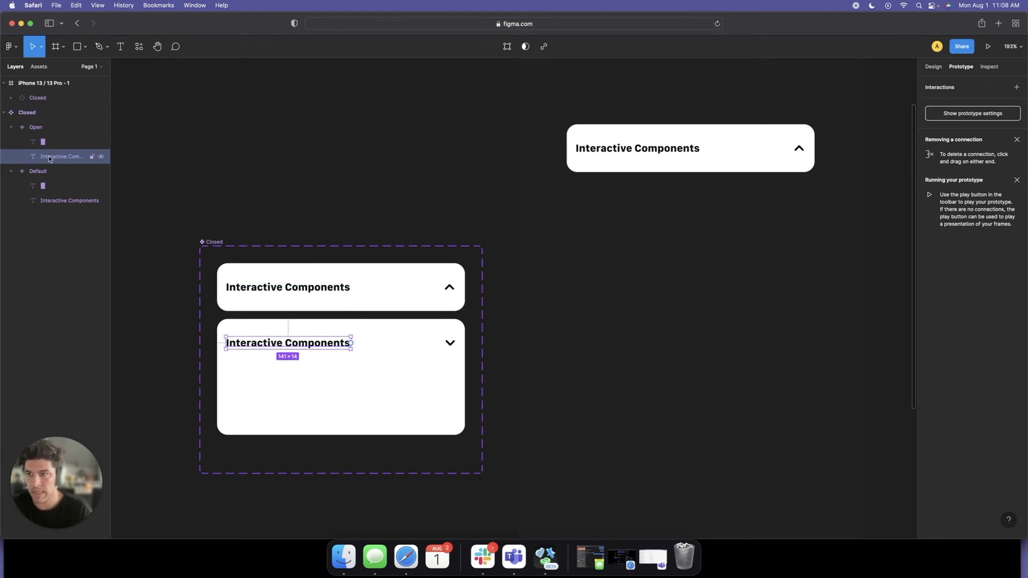
pyautogui.click(69, 200)
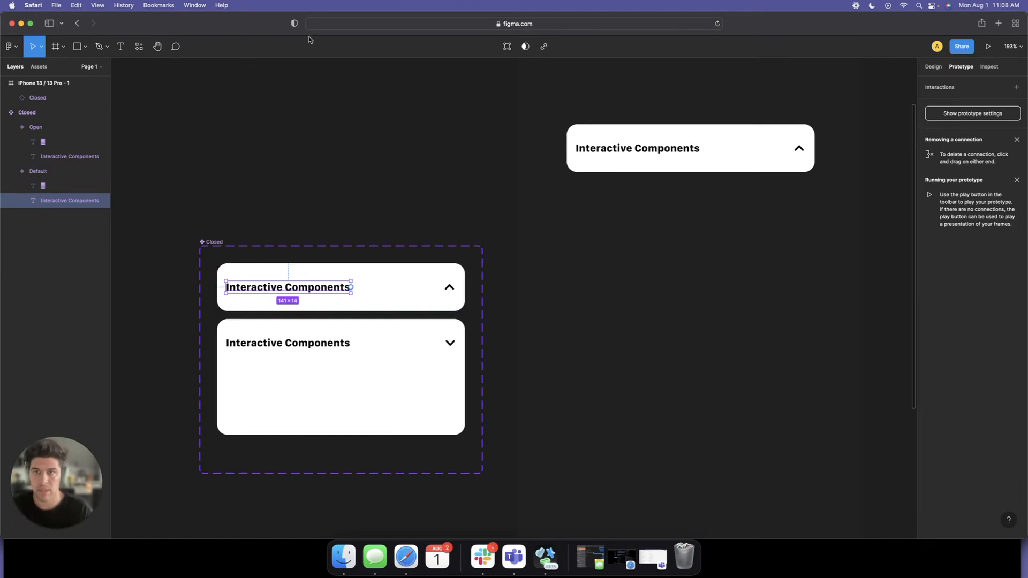
# Switch to the prototype preview, test the dropdown by toggling its chevron, and return to the design file.
pyautogui.hotkey('ctrl', 'Up')
pyautogui.click(480, 163)
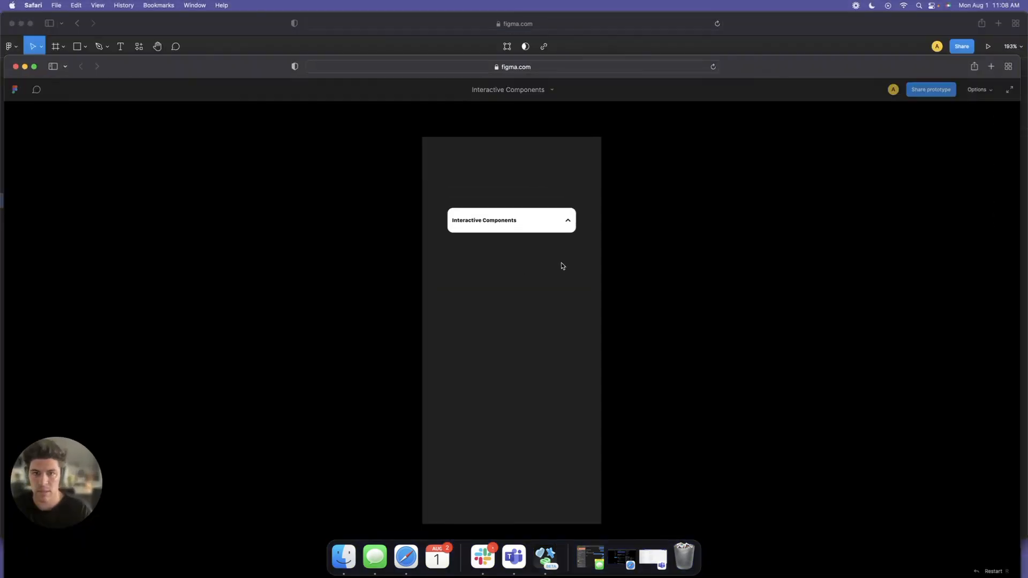
pyautogui.doubleClick(147, 66)
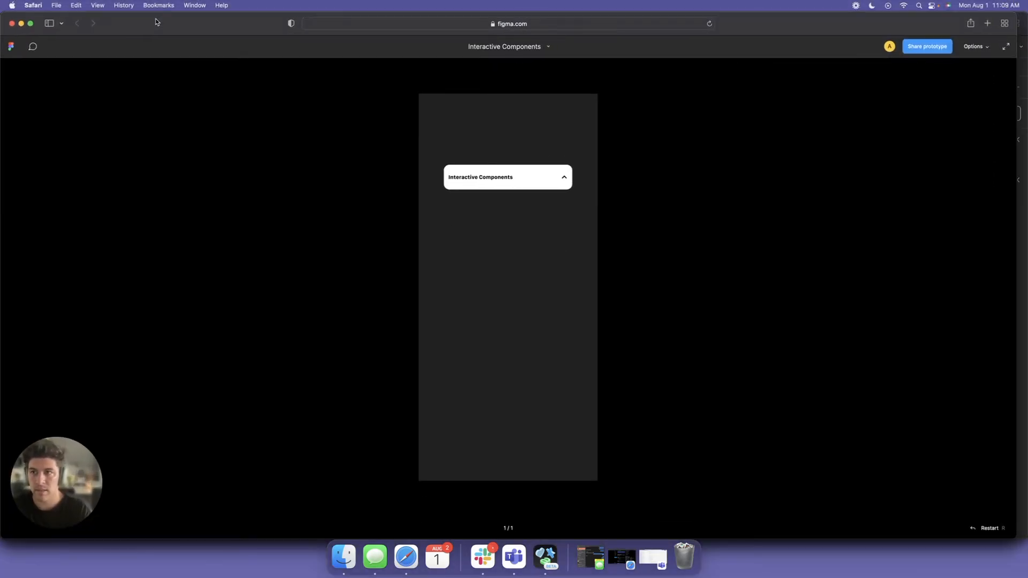
pyautogui.click(566, 181)
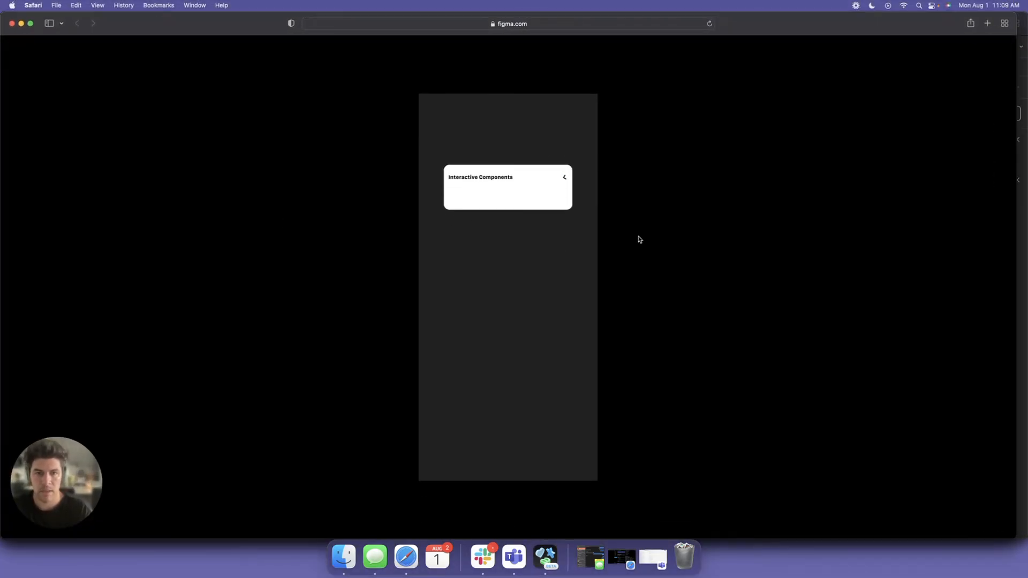
pyautogui.click(566, 181)
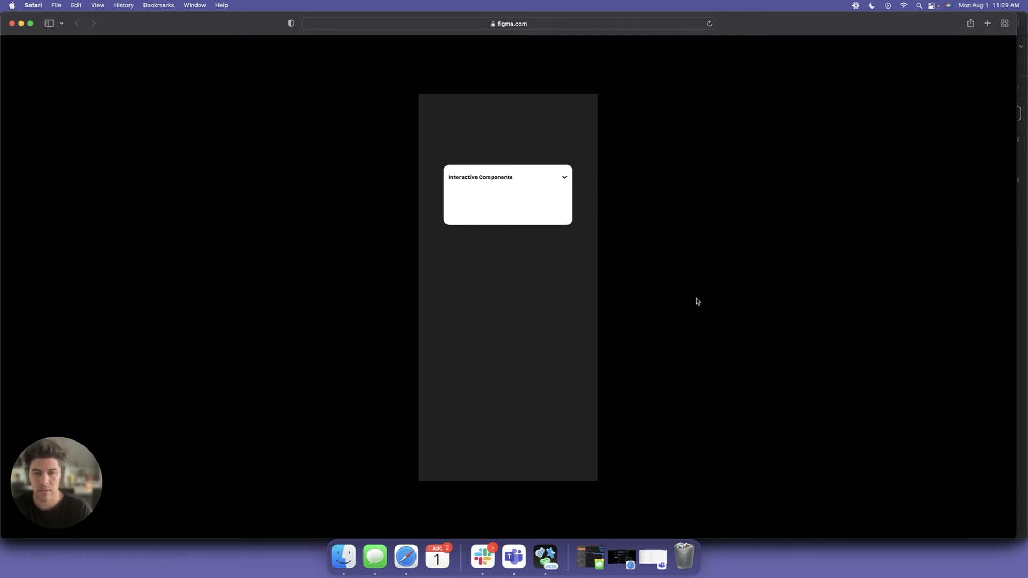
pyautogui.press('super+w')
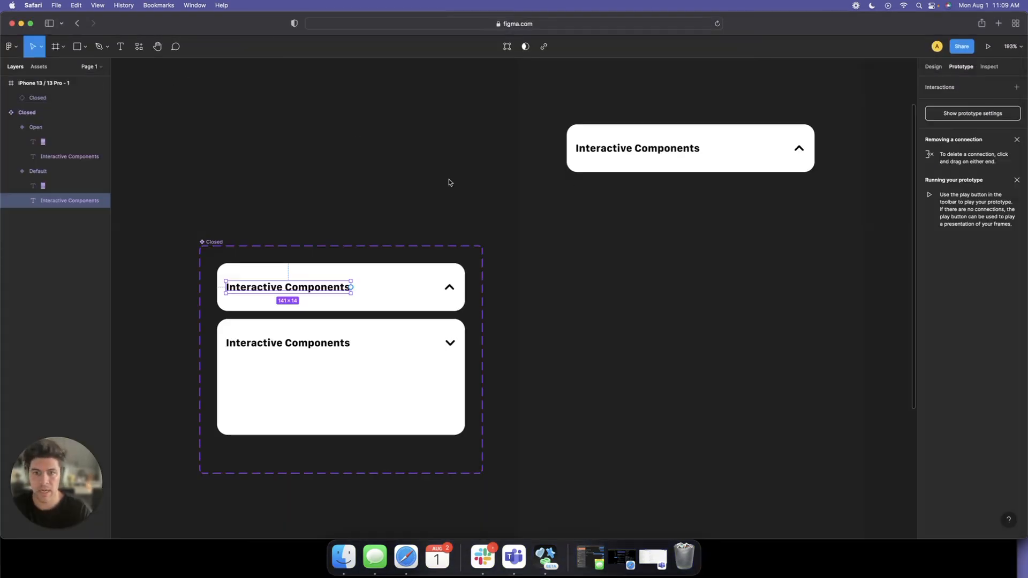
# Change the animation curve of the Default chevron's click interaction to Bouncy.
pyautogui.click(450, 287)
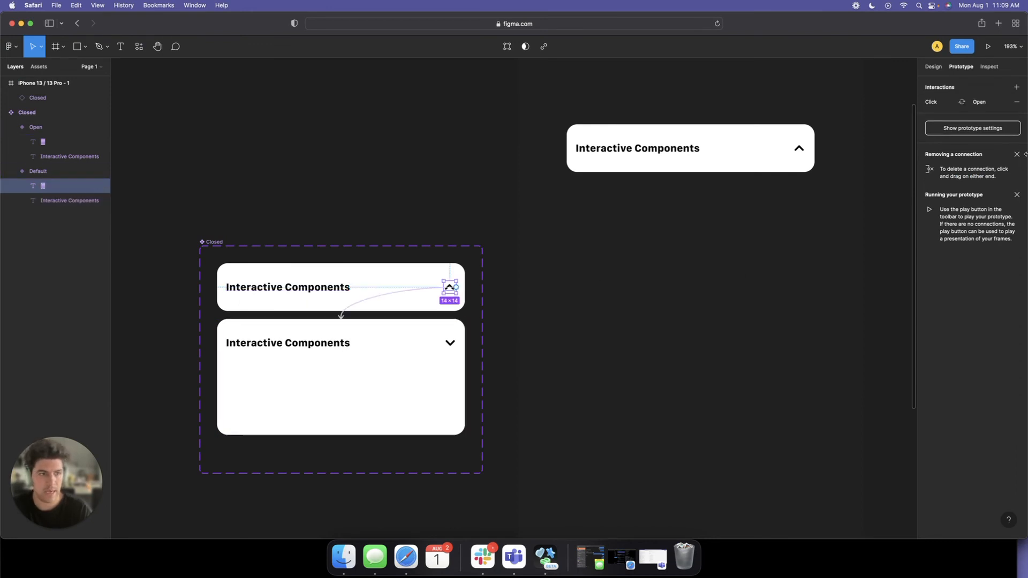
pyautogui.click(930, 103)
pyautogui.click(838, 268)
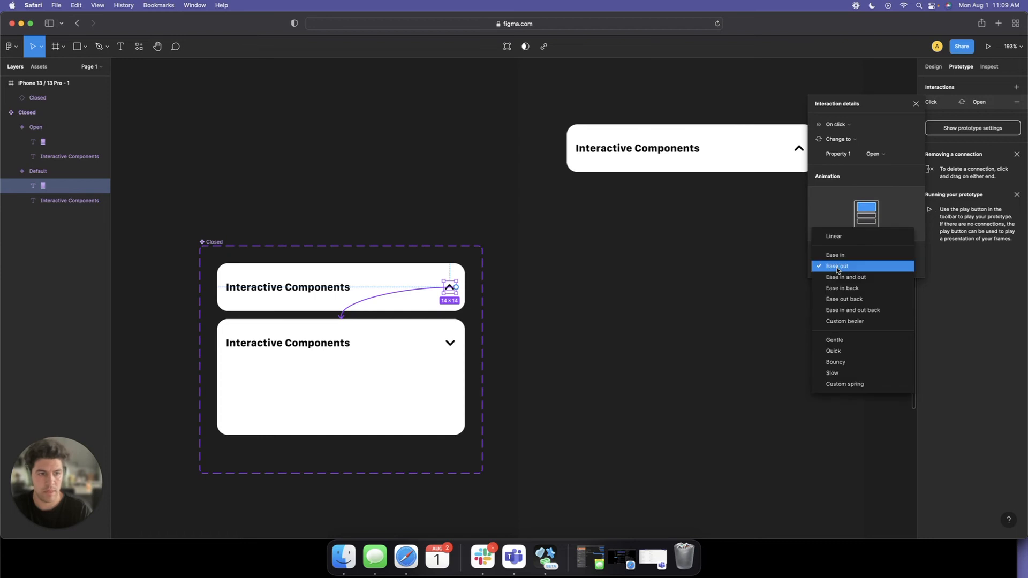
pyautogui.click(839, 364)
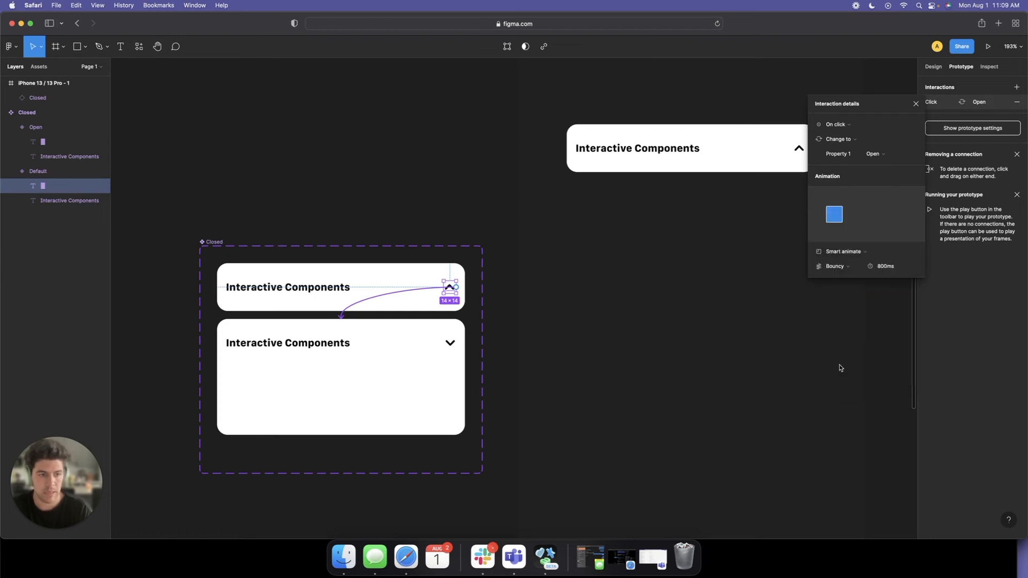
pyautogui.click(633, 275)
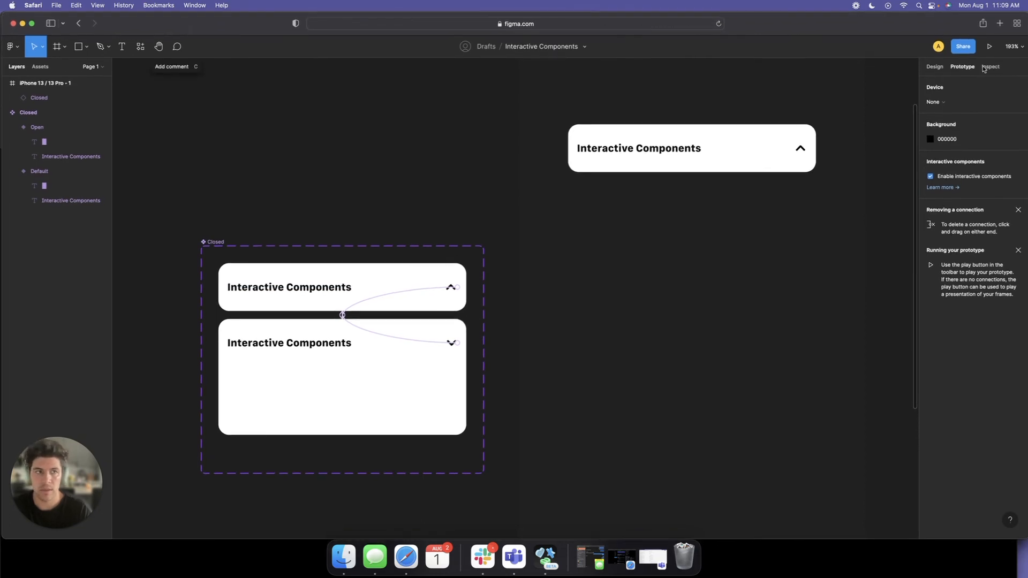
# Select the iPhone 13 / 13 Pro frame and switch to its prototype preview window.
pyautogui.scroll(6, 718, 168)
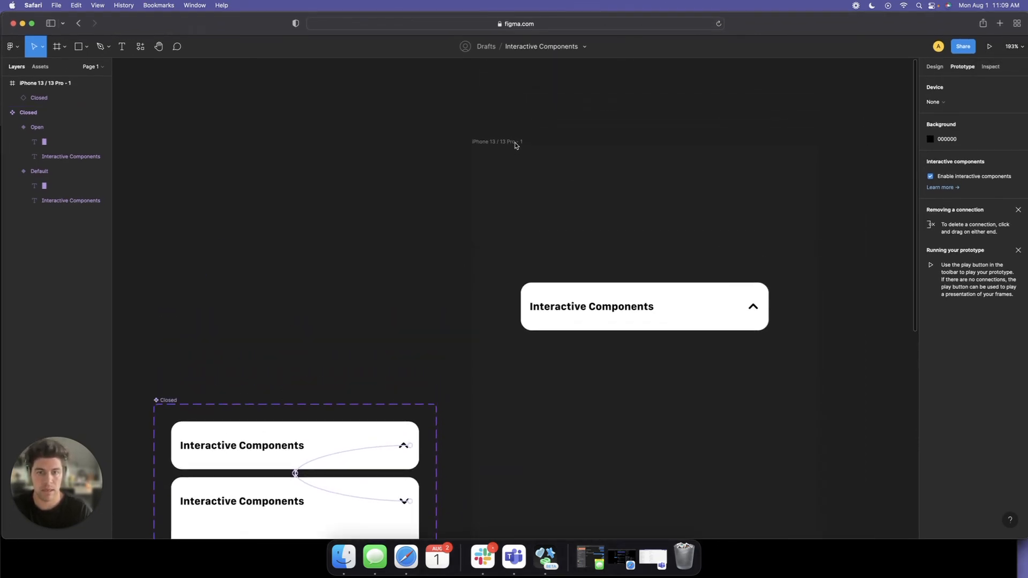
pyautogui.scroll(1, 515, 145)
pyautogui.click(516, 147)
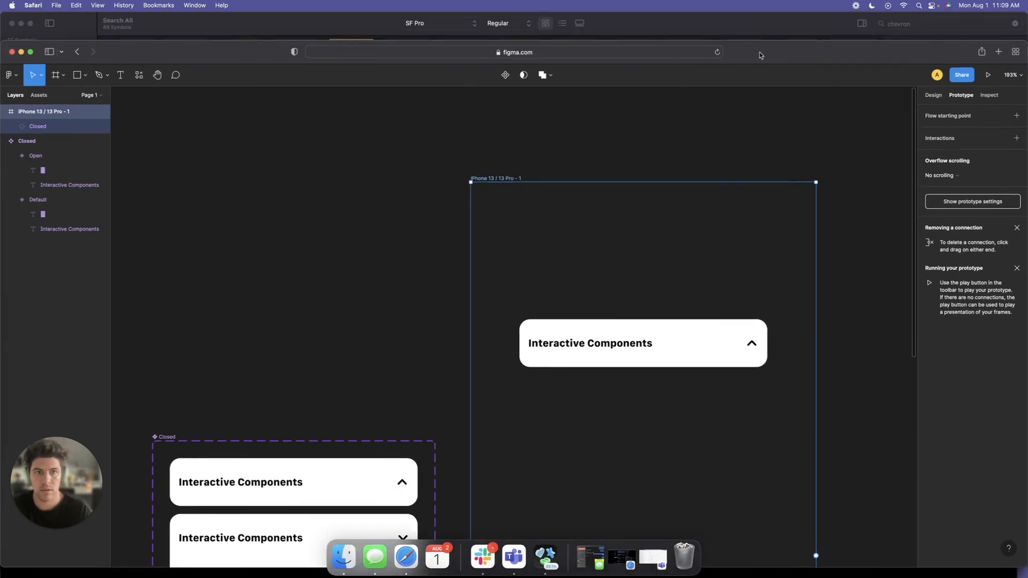
pyautogui.hotkey('ctrl', 'Up')
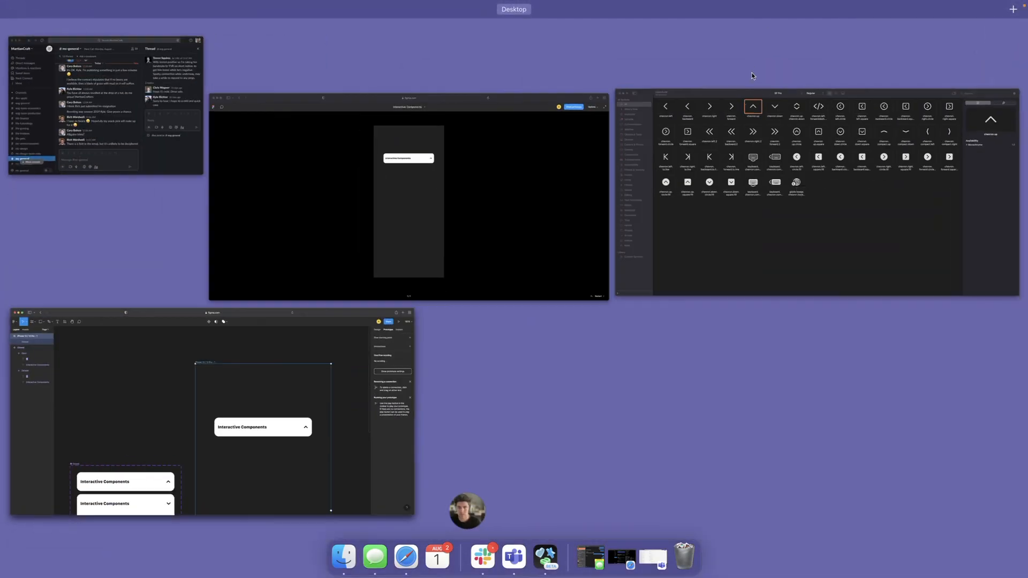
pyautogui.click(598, 204)
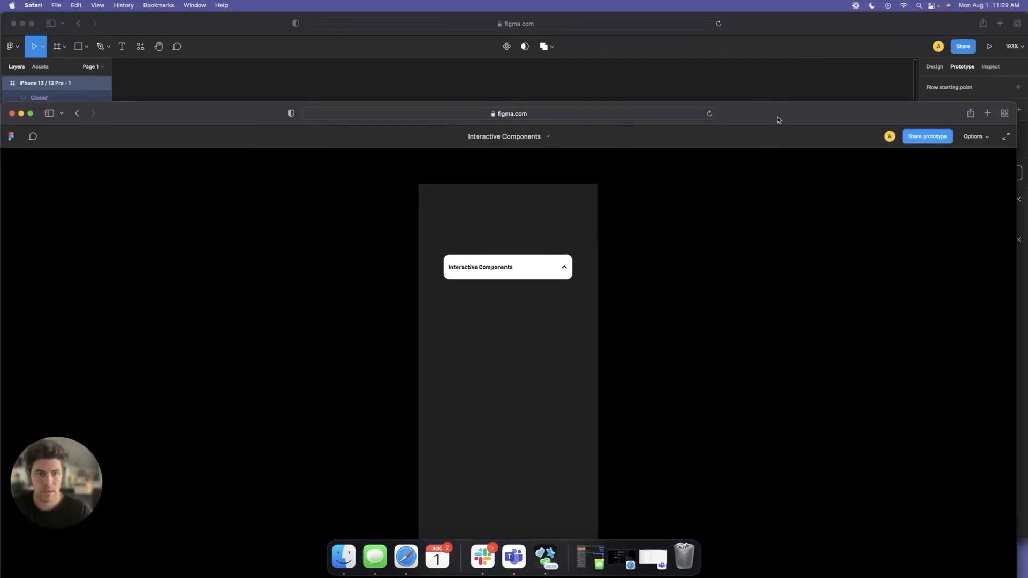
# Test the dropdown's bouncy animation by toggling its chevron several times, and close the prototype preview.
pyautogui.moveTo(789, 110); pyautogui.dragTo(789, 21)
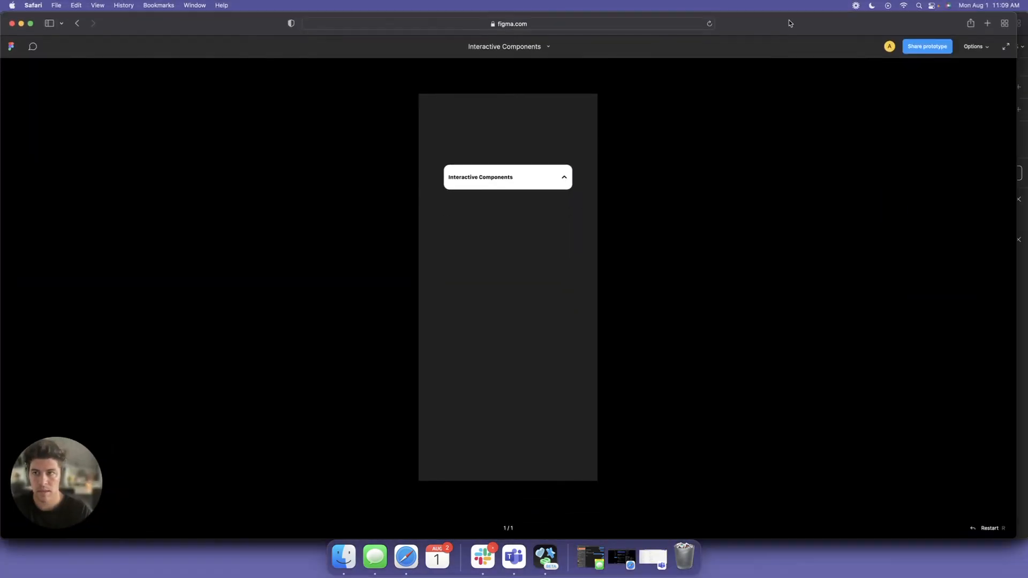
pyautogui.click(562, 178)
pyautogui.click(568, 189)
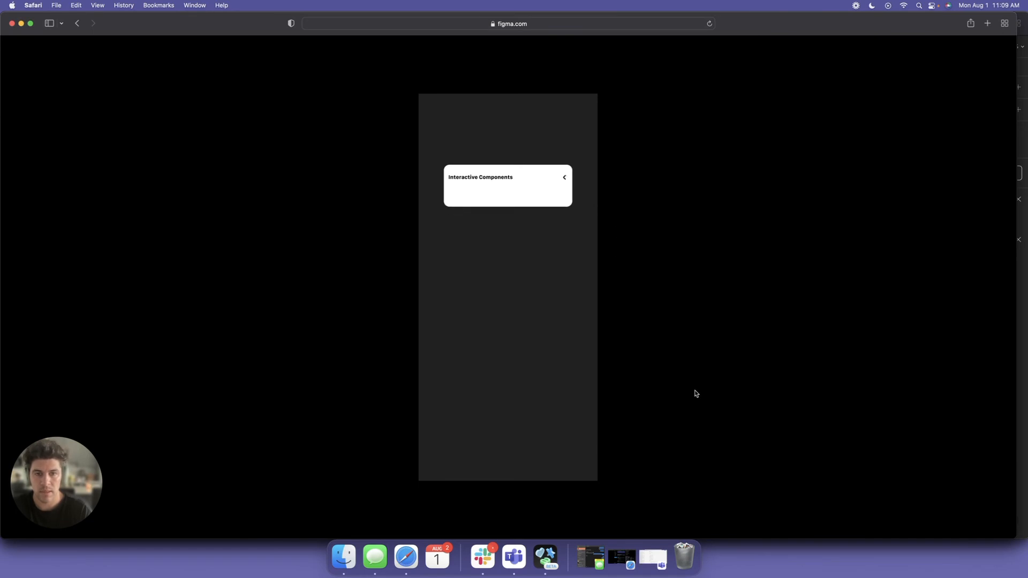
pyautogui.click(564, 180)
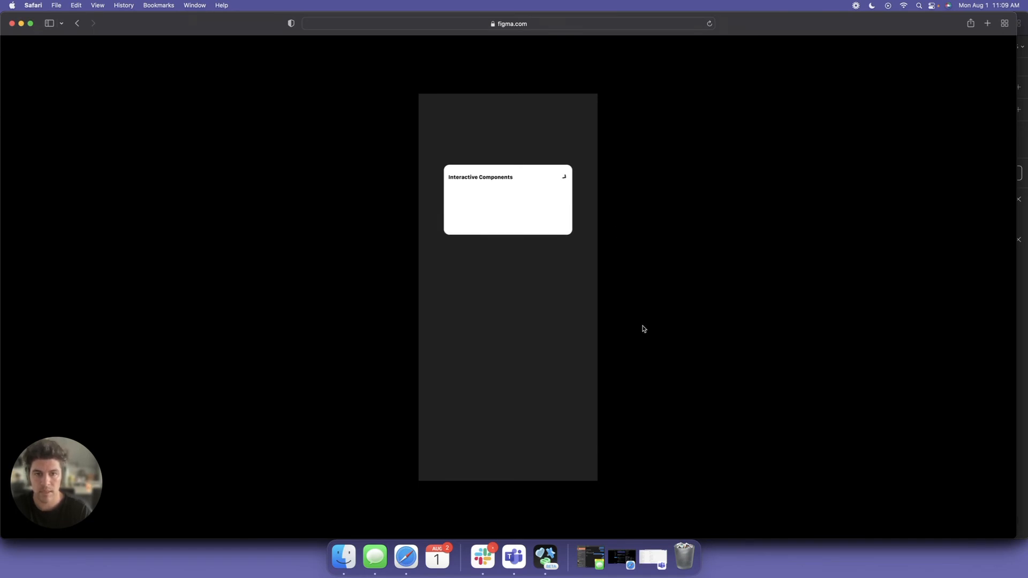
pyautogui.click(567, 180)
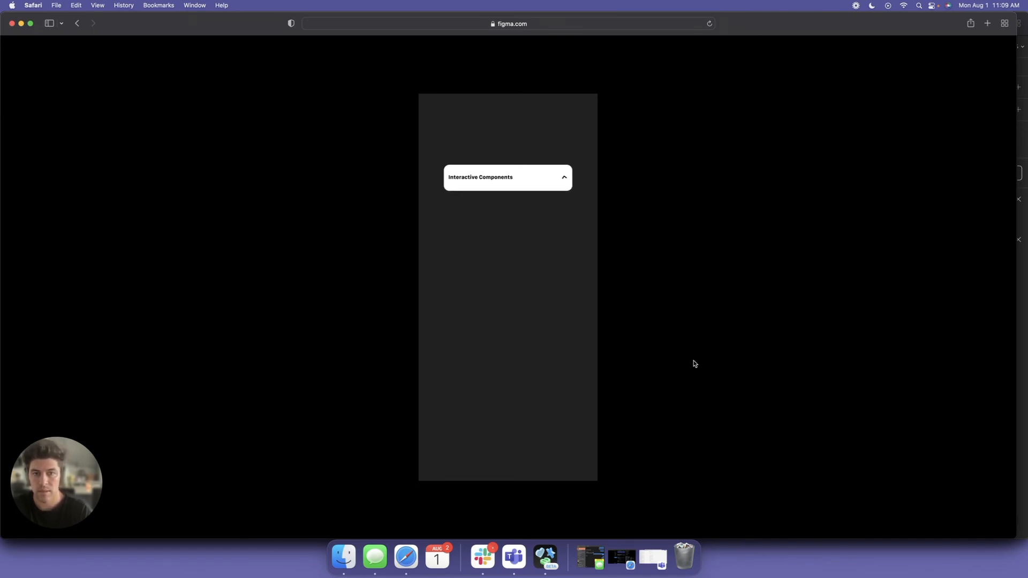
pyautogui.click(563, 177)
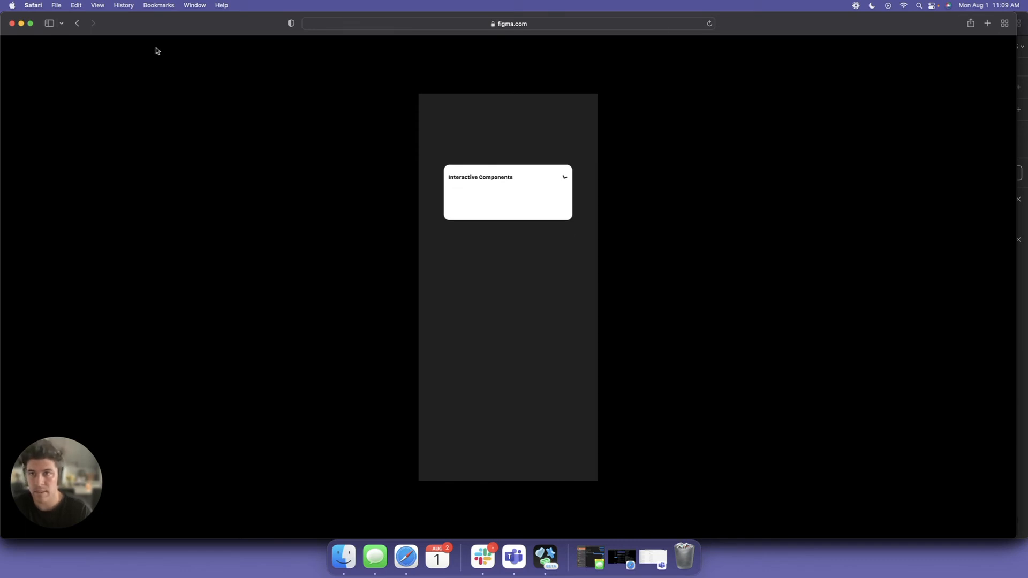
pyautogui.press('super+w')
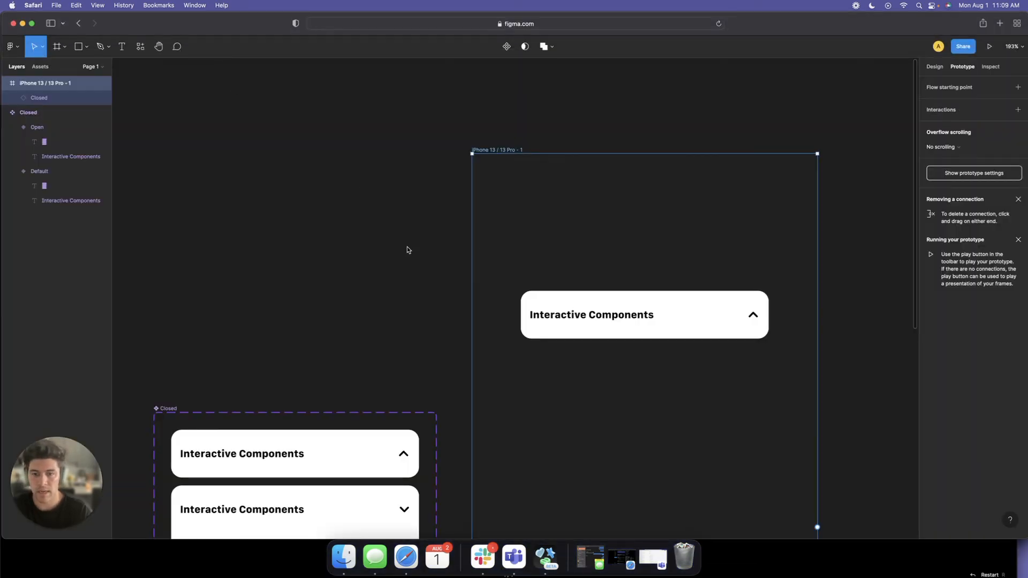
# Duplicate the iPhone 13 / 13 Pro frame beside the original and stretch the copy's dropdown instance to about 280 × 192.
pyautogui.scroll(-2, 407, 250)
pyautogui.scroll(-5, 407, 251)
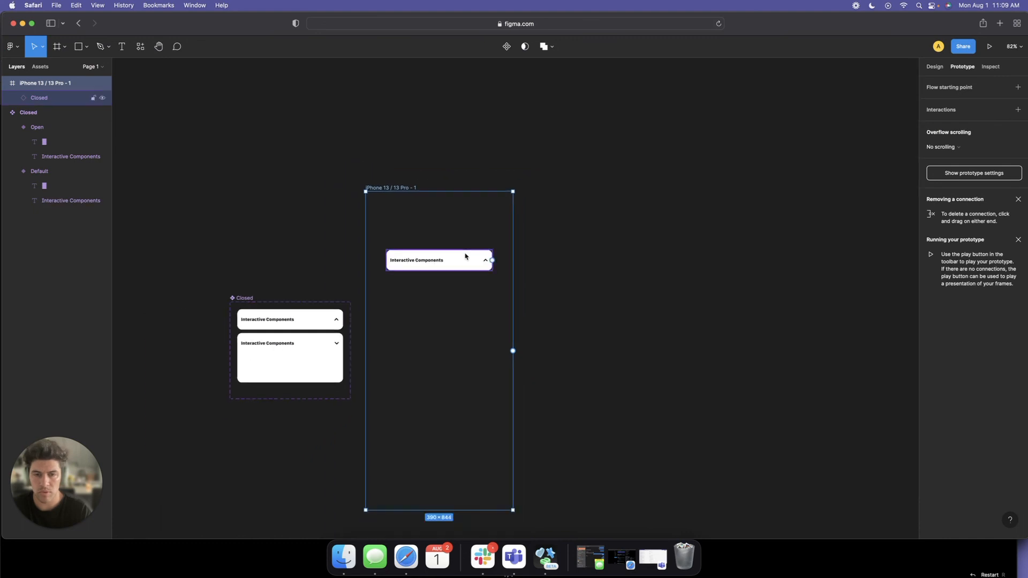
pyautogui.scroll(-1, 465, 257)
pyautogui.press('super+d')
pyautogui.moveTo(596, 190); pyautogui.dragTo(564, 191)
pyautogui.hscroll(1, 535, 279)
pyautogui.click(608, 265)
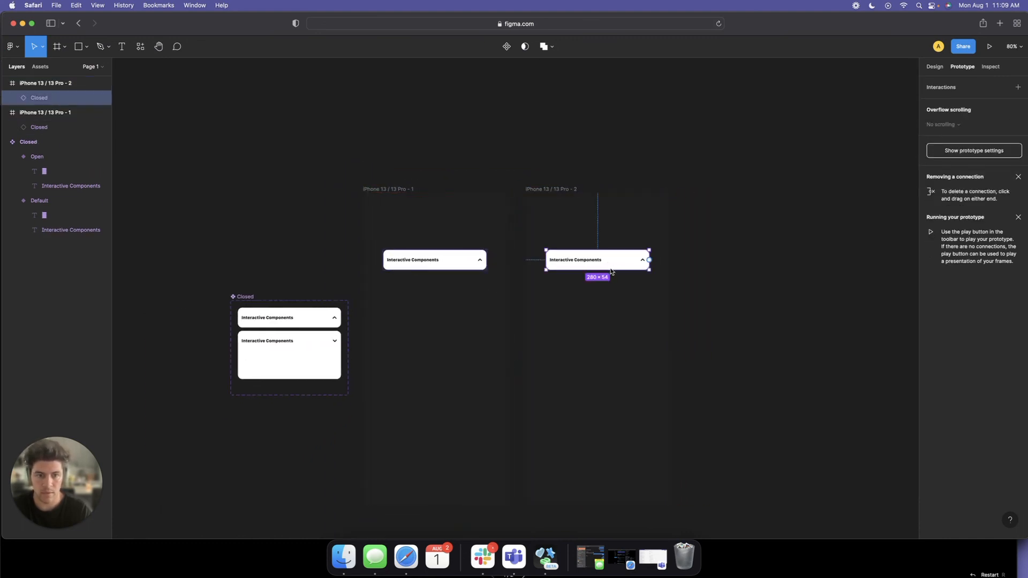
pyautogui.moveTo(612, 269); pyautogui.dragTo(613, 323)
pyautogui.hscroll(2, 673, 300)
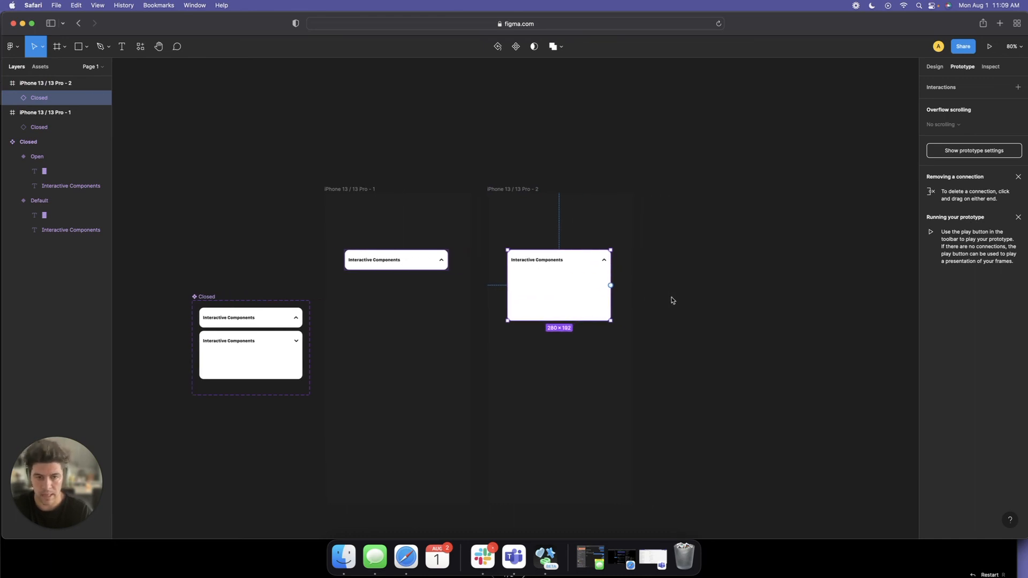
# Connect the first frame's dropdown instance to the duplicated iPhone frame with an on-click Navigate to interaction.
pyautogui.click(415, 266)
pyautogui.click(589, 286)
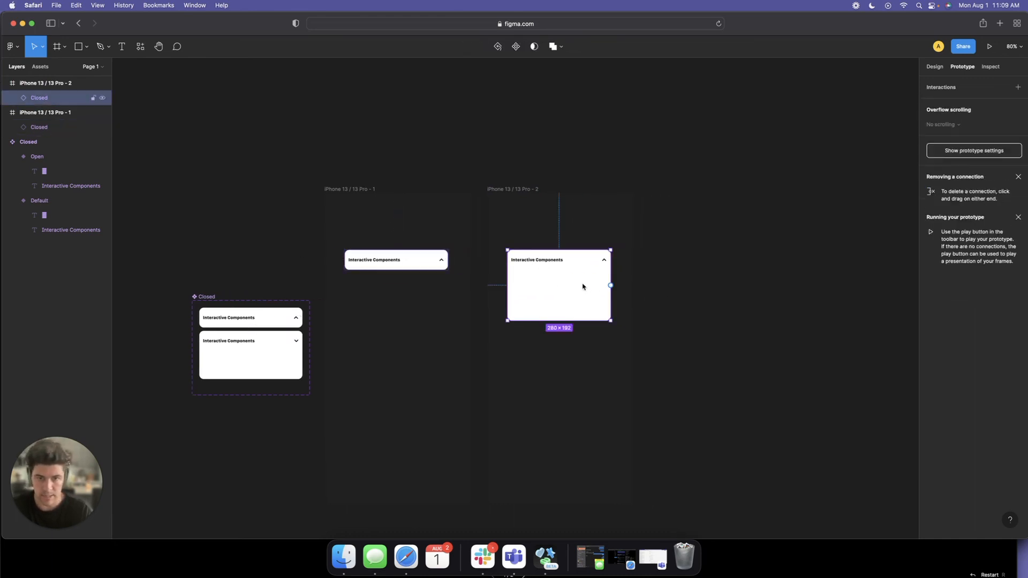
pyautogui.click(394, 260)
pyautogui.moveTo(449, 260); pyautogui.dragTo(599, 353)
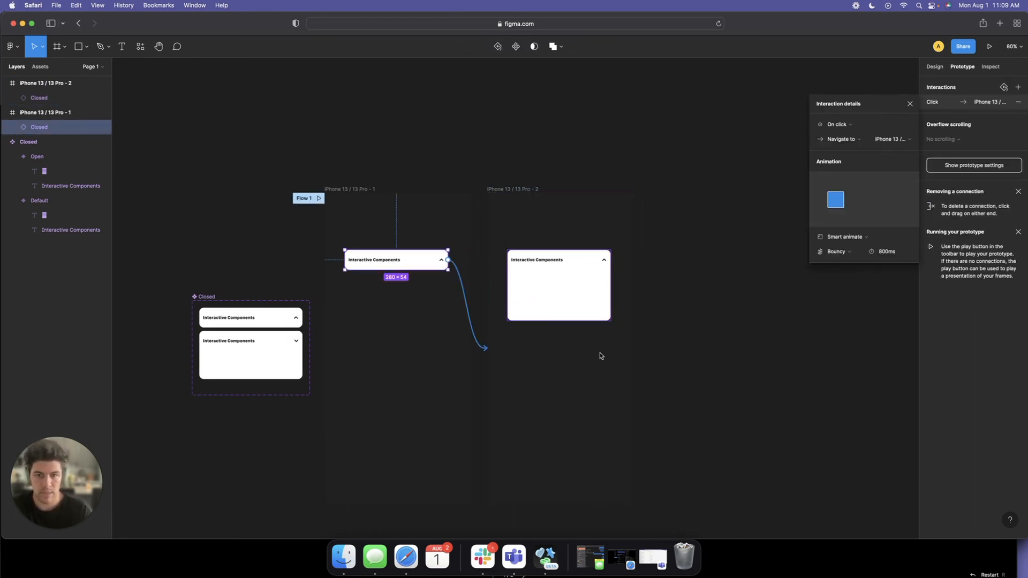
# Delete the duplicated iPhone 13 / 13 Pro frame together with its stretched dropdown.
pyautogui.click(596, 353)
pyautogui.click(512, 189)
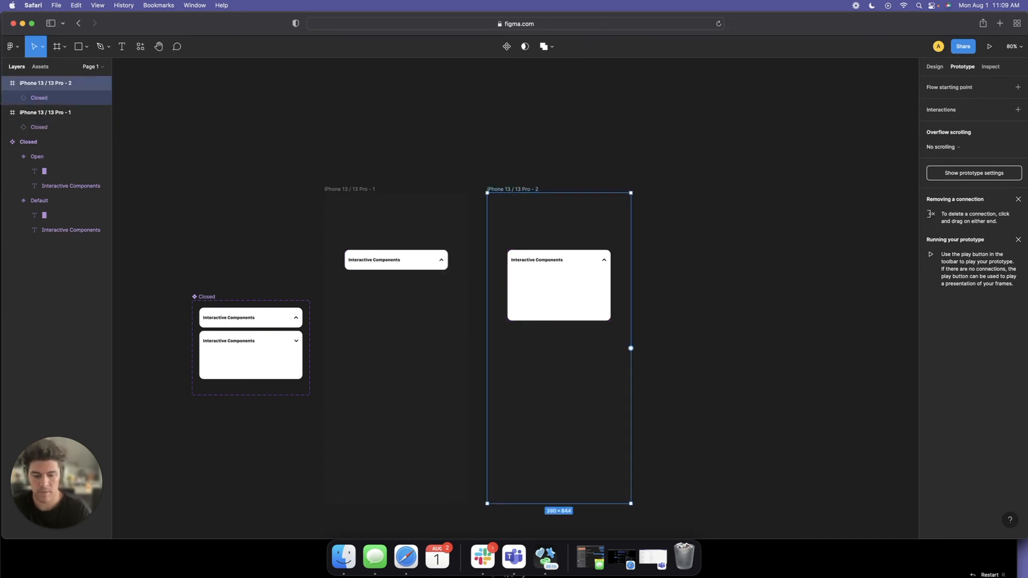
pyautogui.press('Delete')
# Examine the iPhone frame's dropdown instance, the Open variant and the chevron connections inside the component set.
pyautogui.click(374, 263)
pyautogui.scroll(-1, 361, 314)
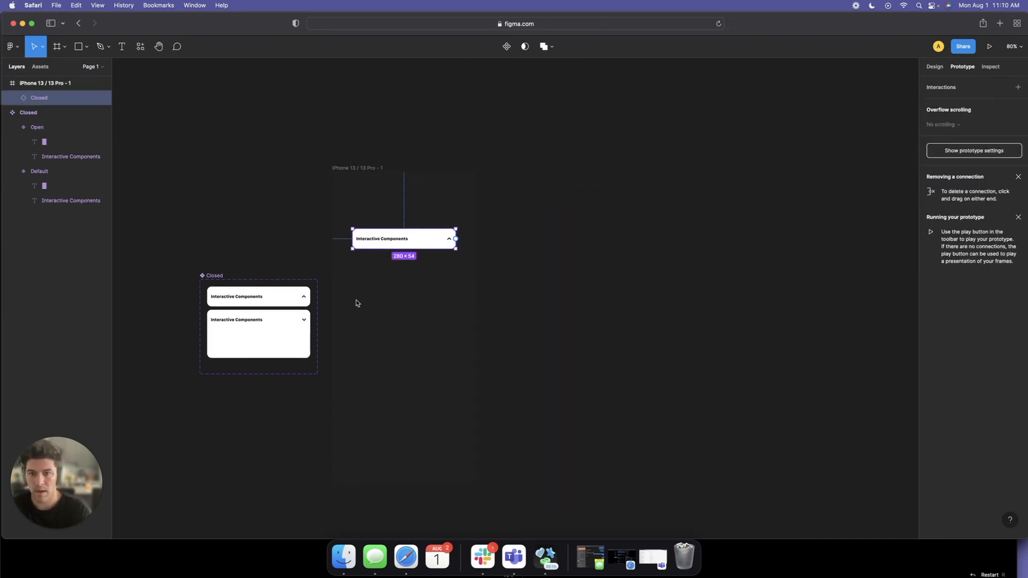
pyautogui.click(236, 321)
pyautogui.scroll(5, 235, 321)
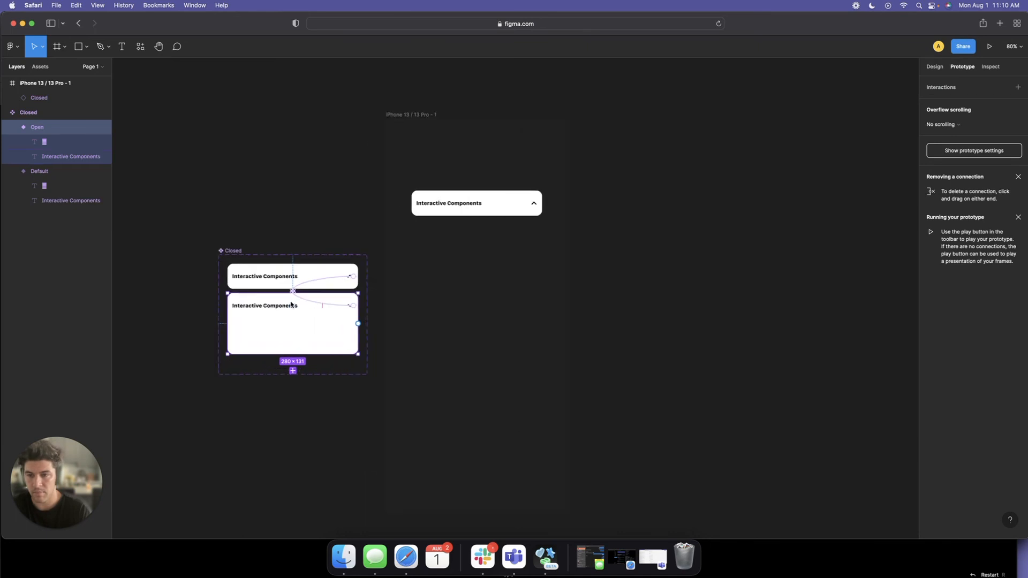
pyautogui.hscroll(-2, 289, 305)
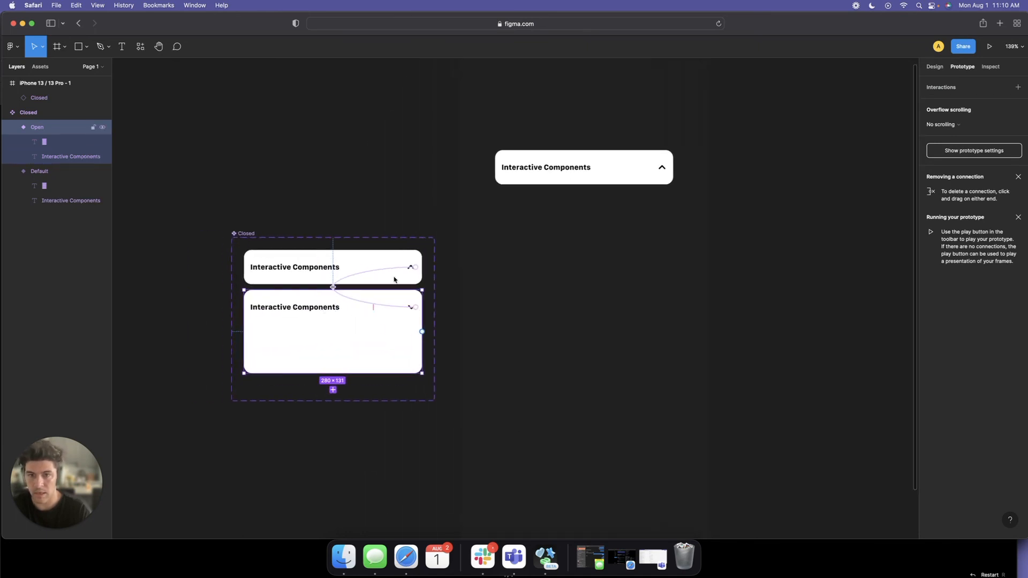
pyautogui.scroll(3, 650, 225)
pyautogui.scroll(-2, 508, 224)
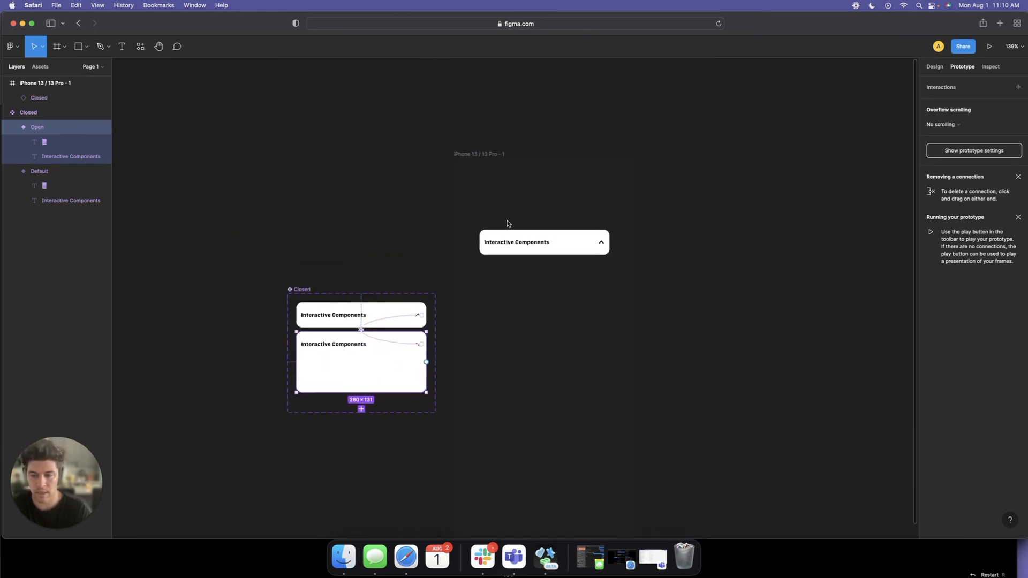
# Move the dropdown instance slightly higher inside the iPhone 13 / 13 Pro frame and clear the selection.
pyautogui.scroll(-2, 508, 224)
pyautogui.moveTo(525, 249); pyautogui.dragTo(525, 222)
pyautogui.click(666, 290)
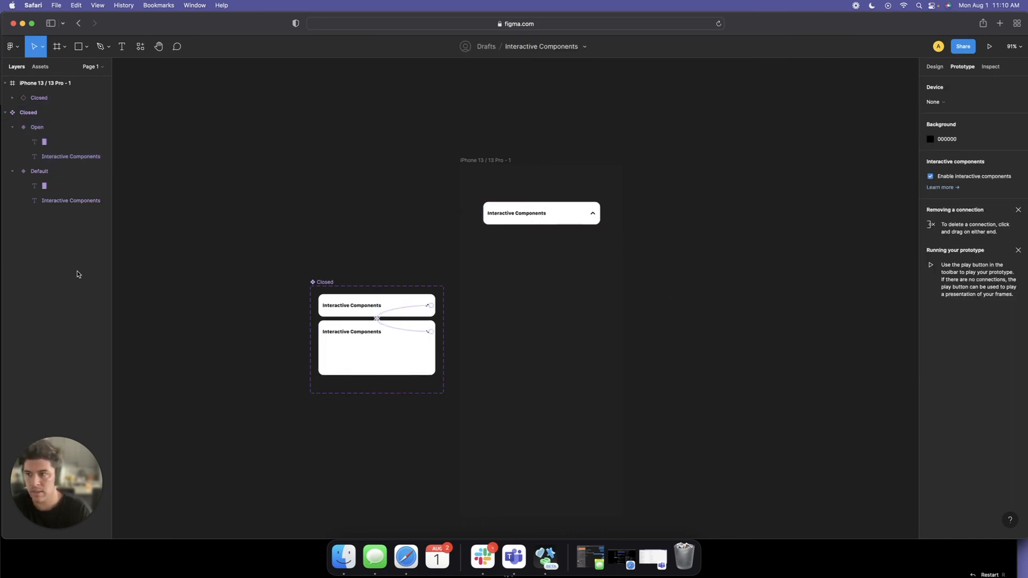